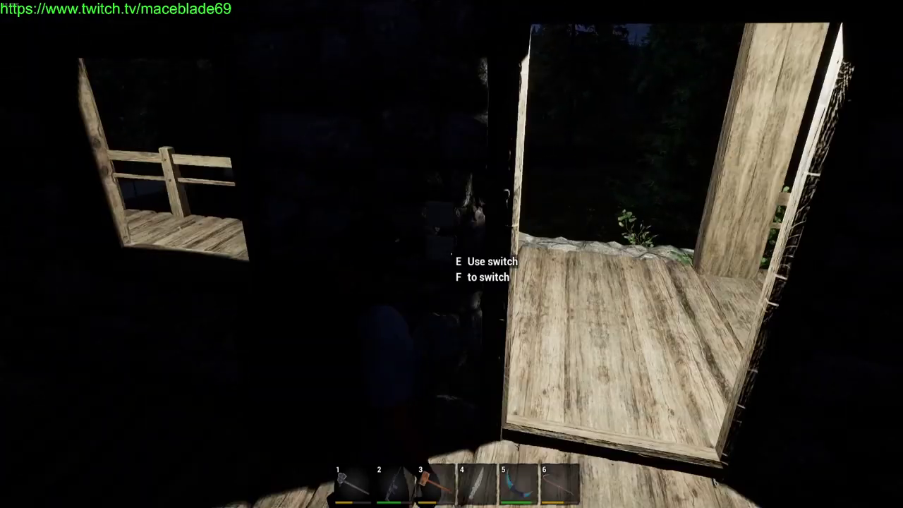
Turn on the house lights and open the character's inventory with the survival stats.
{"action": "key", "text": "e"}
{"action": "key", "text": "w"}
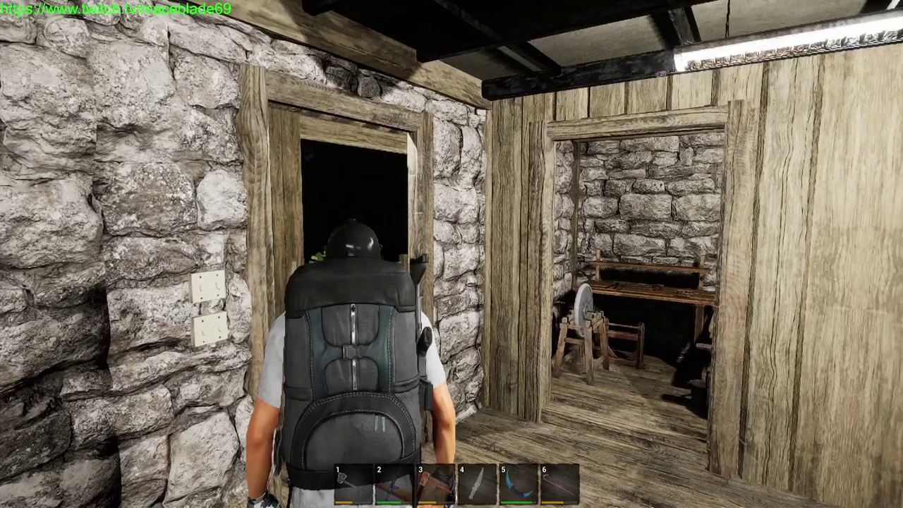
{"action": "key", "text": "Tab"}
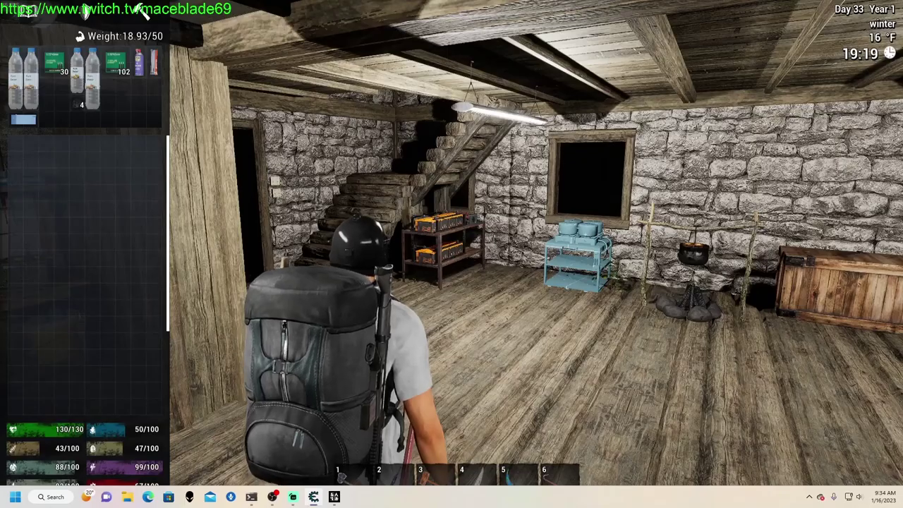
Switch to Cheat Engine and move its window over the game, clear of the survival stats.
{"action": "key", "text": "alt+Tab"}
{"action": "left_click_drag", "start_coordinate": [878, 119], "coordinate": [491, 123]}
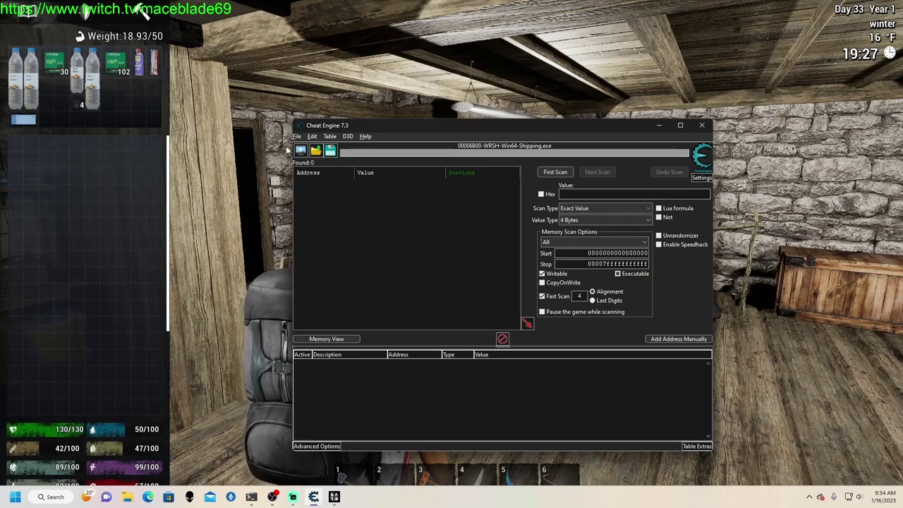
{"action": "left_click_drag", "start_coordinate": [412, 124], "coordinate": [413, 71]}
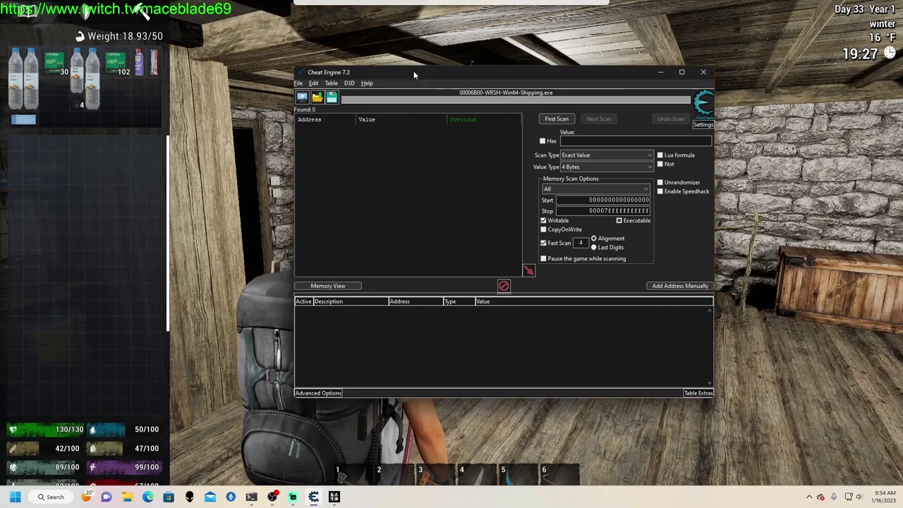
{"action": "left_click", "coordinate": [302, 97]}
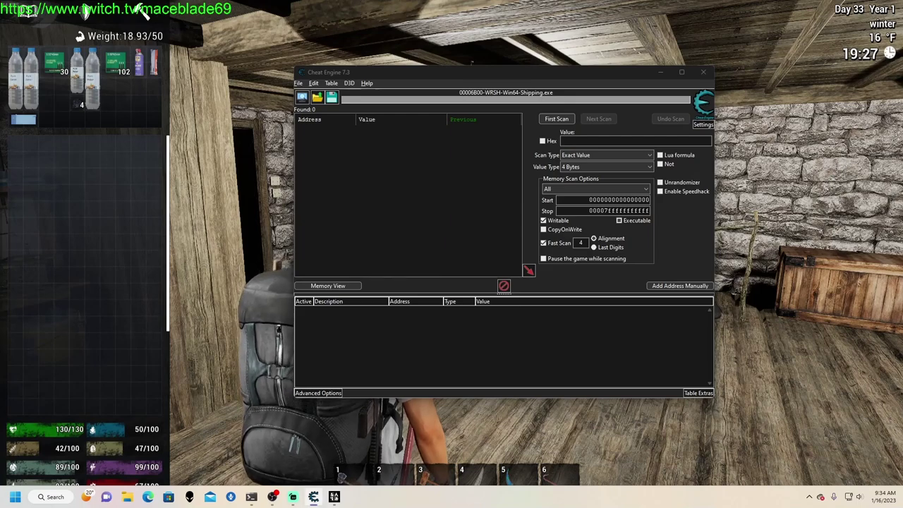
{"action": "left_click_drag", "start_coordinate": [651, 158], "coordinate": [635, 160]}
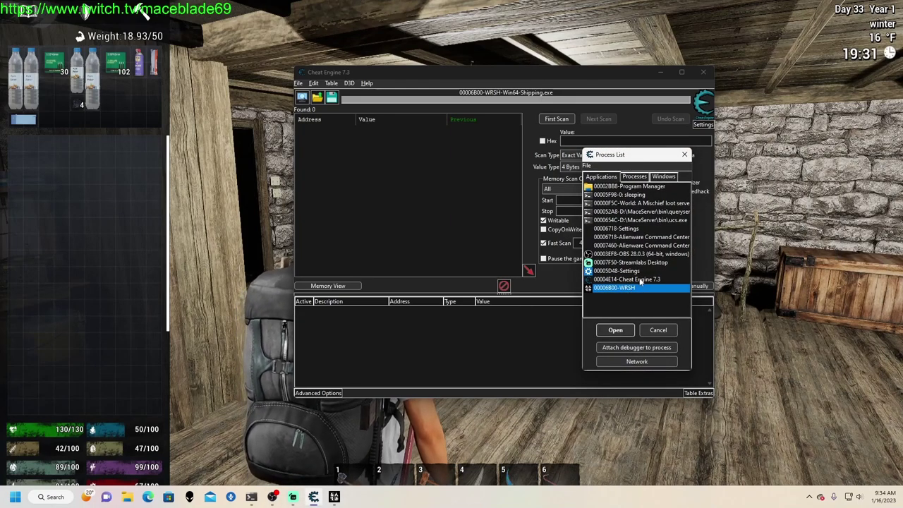
{"action": "left_click", "coordinate": [684, 154]}
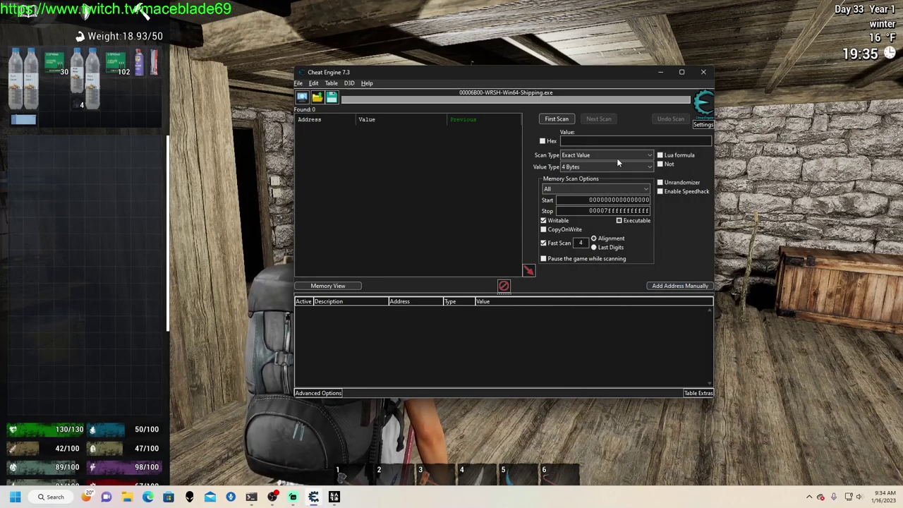
Attach to the WRSH game process and set the scan's value type to Float.
{"action": "left_click", "coordinate": [303, 101]}
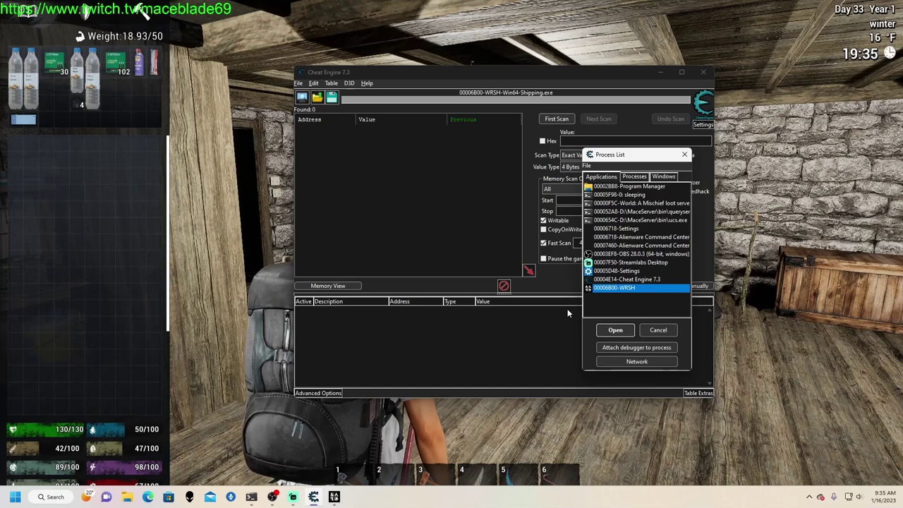
{"action": "left_click", "coordinate": [615, 329]}
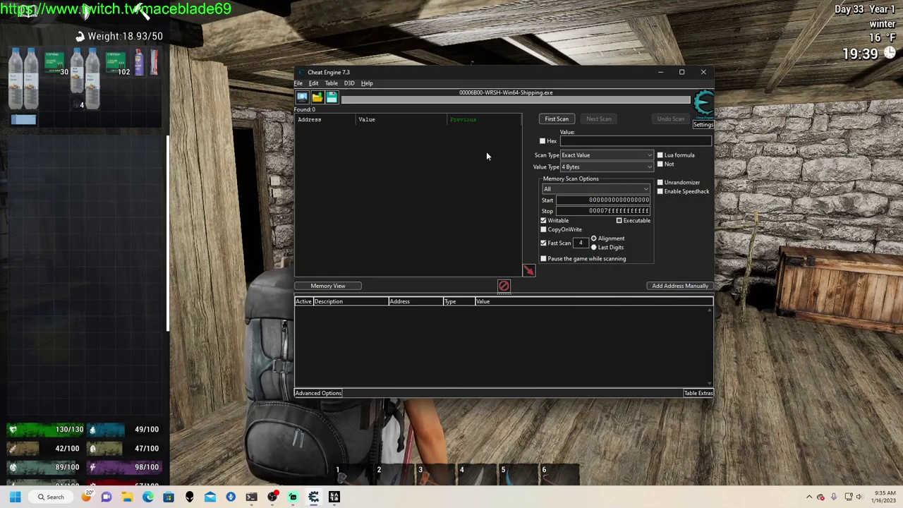
{"action": "left_click", "coordinate": [586, 167]}
{"action": "left_click", "coordinate": [570, 211]}
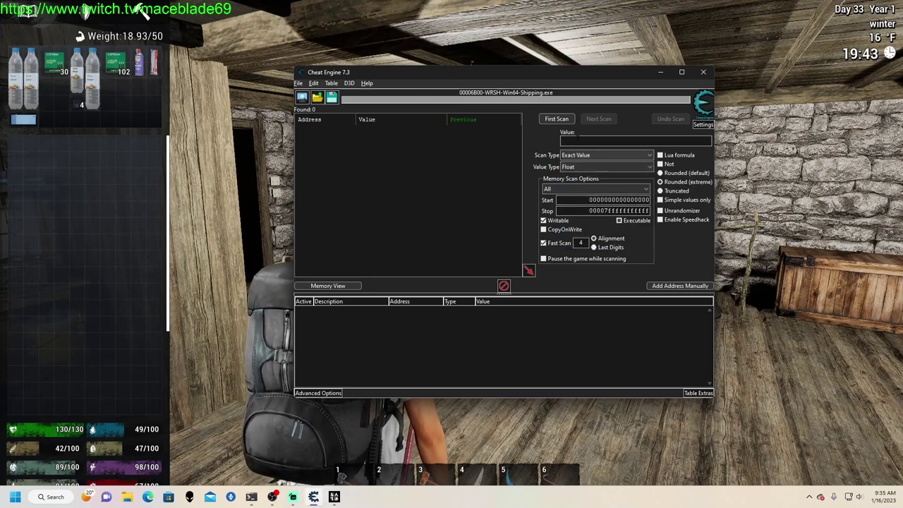
Scan the game's memory for the thirst stat's exact value of 49, then repeat the scan with 49.
{"action": "left_click", "coordinate": [564, 141]}
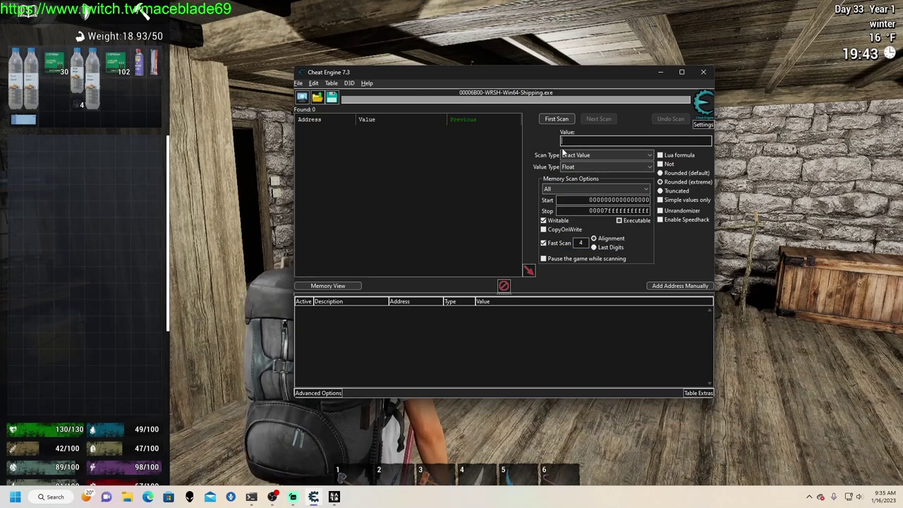
{"action": "type", "text": "49"}
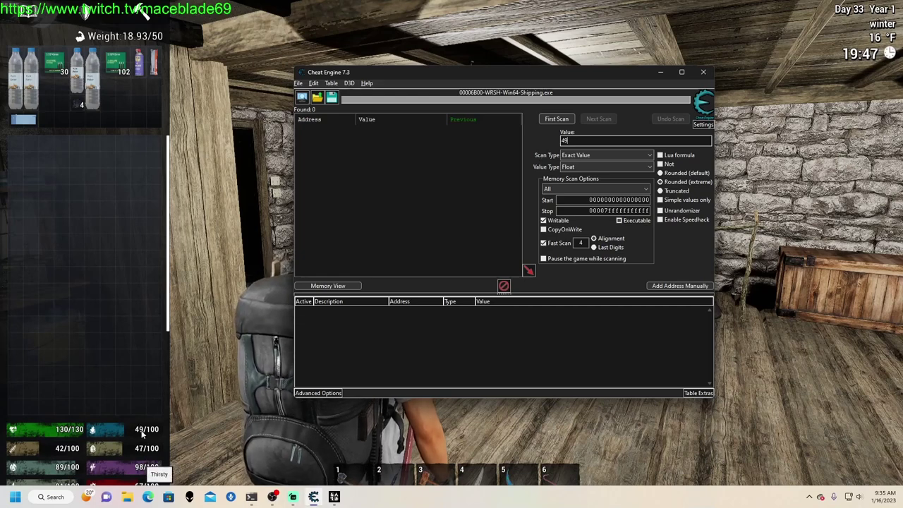
{"action": "key", "text": "Return"}
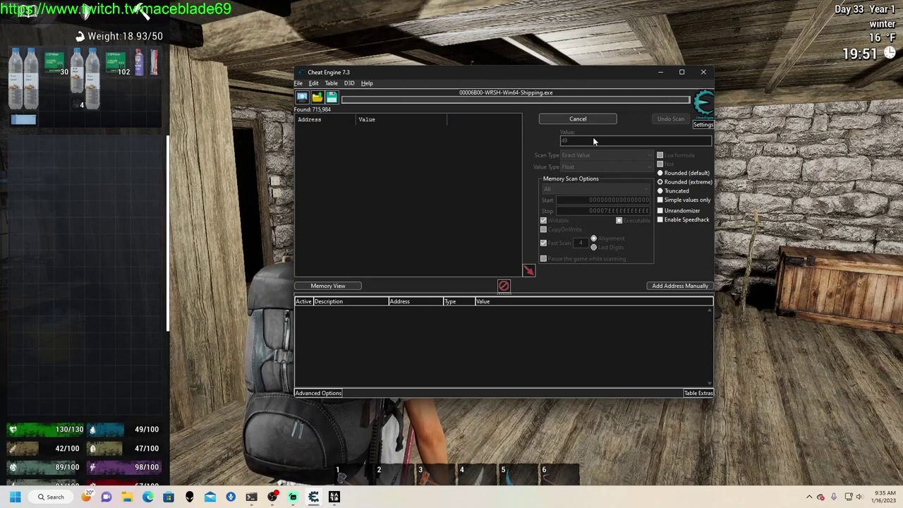
{"action": "type", "text": "49"}
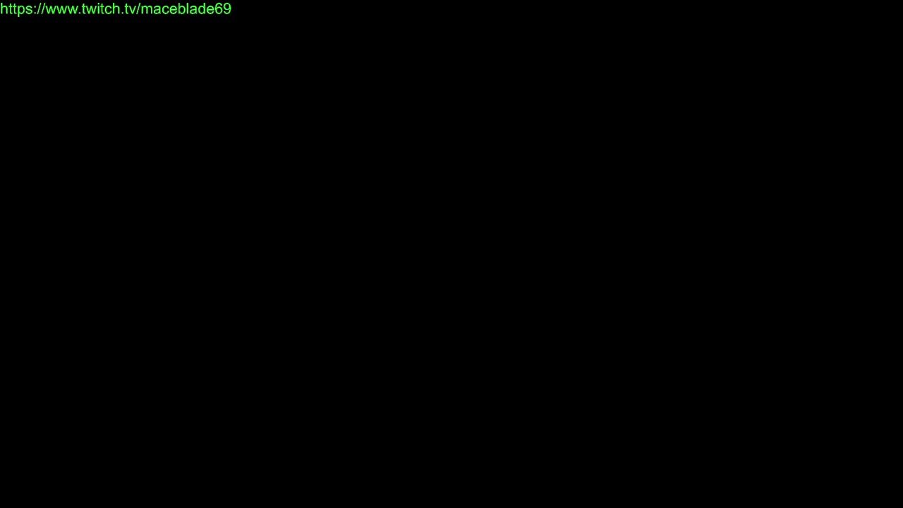
Return to Cheat Engine from the game and narrow the results to the thirst stat's new value, 78.
{"action": "key", "text": "alt+Tab"}
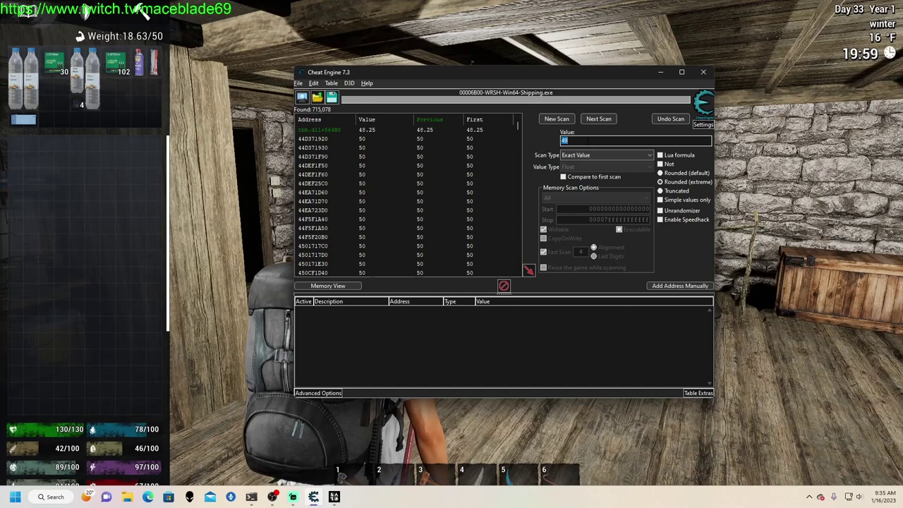
{"action": "type", "text": "7"}
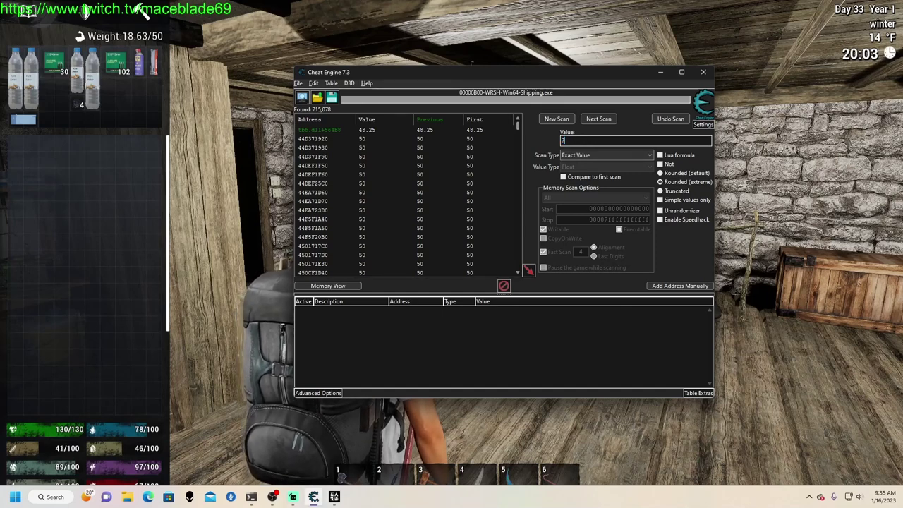
{"action": "type", "text": "8"}
{"action": "left_click", "coordinate": [599, 119]}
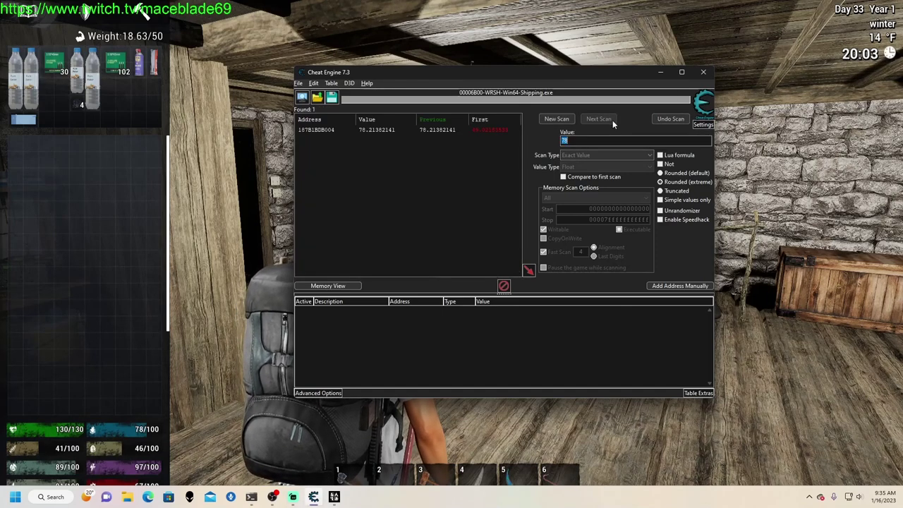
Add the remaining thirst address to the address list and set its value to 100.
{"action": "double_click", "coordinate": [371, 133]}
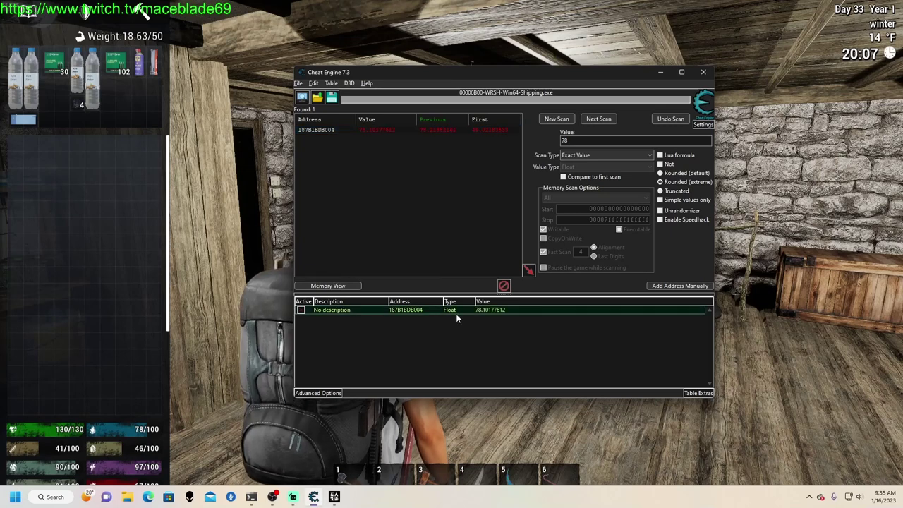
{"action": "double_click", "coordinate": [483, 310]}
{"action": "type", "text": "100"}
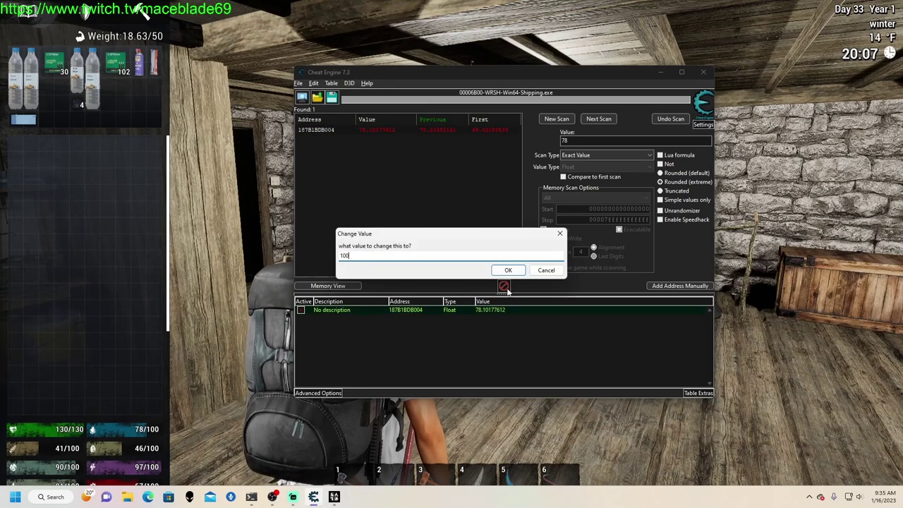
{"action": "left_click", "coordinate": [508, 271]}
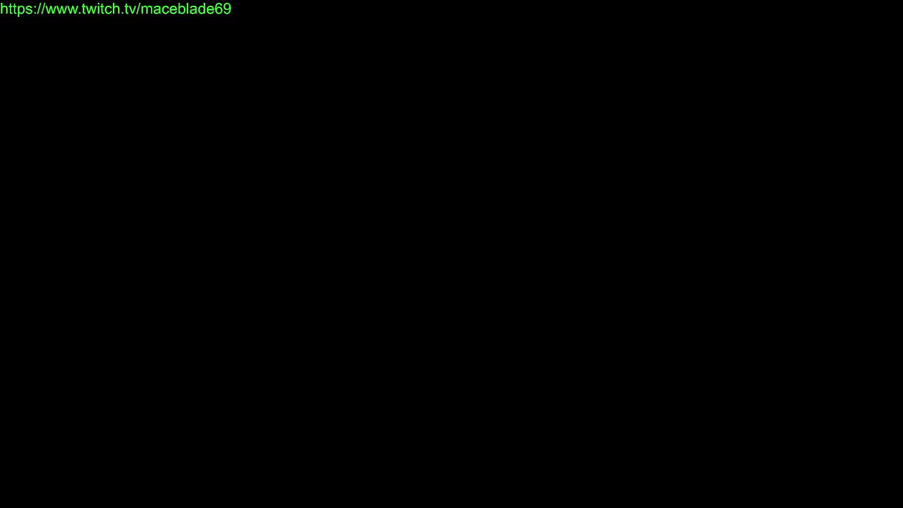
Return to Cheat Engine, start a new Float scan for the exact value 67, and repeat it to filter the results.
{"action": "key", "text": "alt+Tab"}
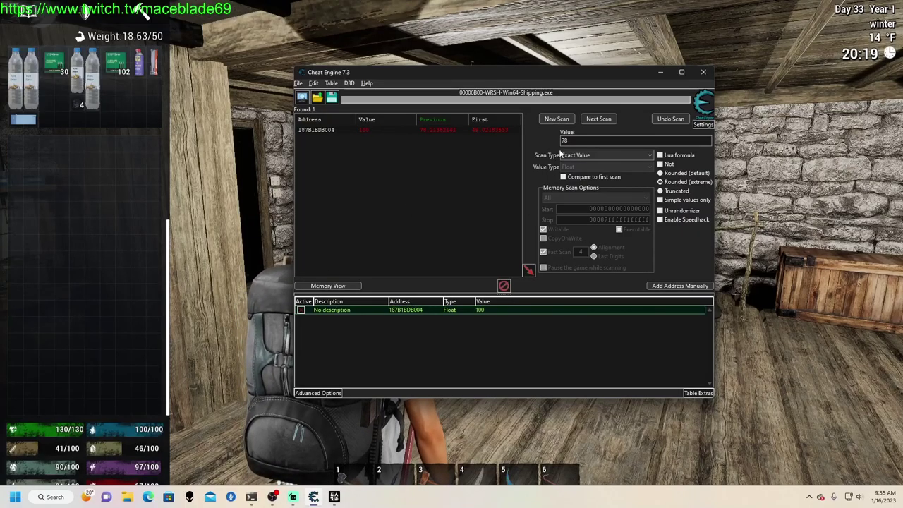
{"action": "left_click_drag", "start_coordinate": [569, 140], "coordinate": [555, 142]}
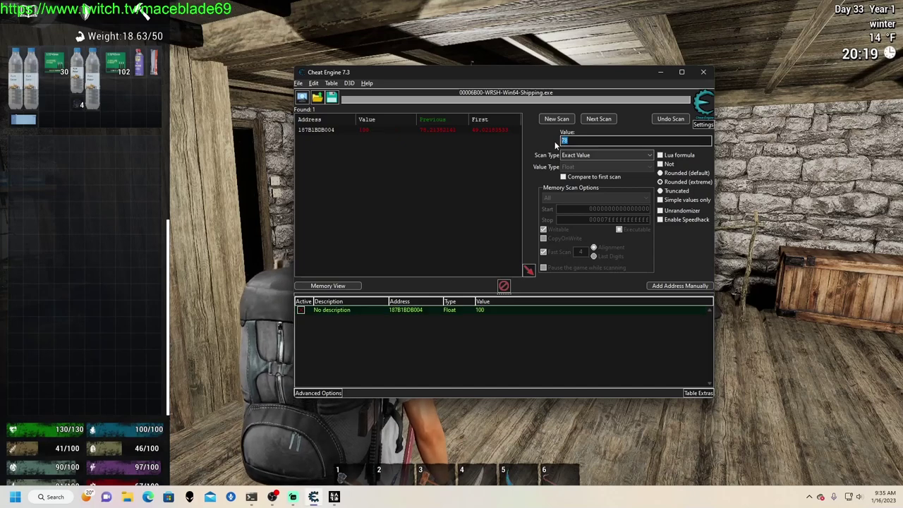
{"action": "type", "text": "67"}
{"action": "left_click", "coordinate": [556, 118]}
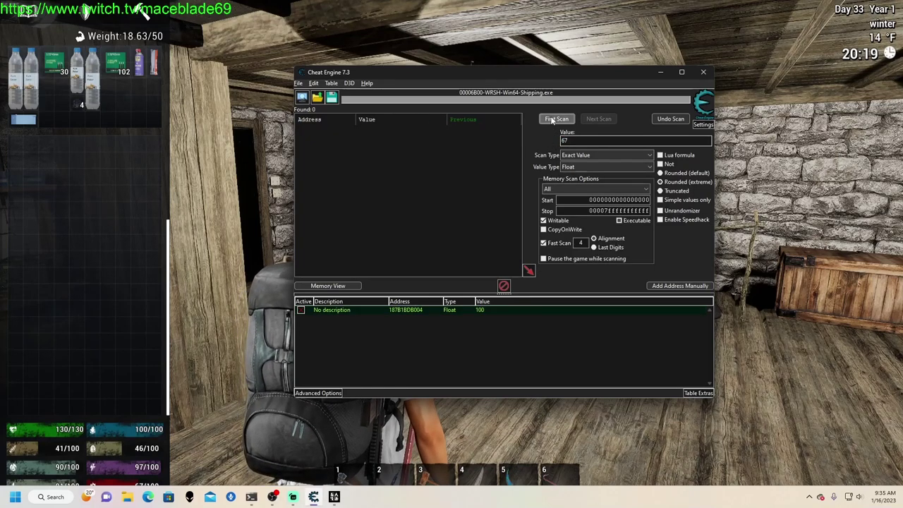
{"action": "left_click", "coordinate": [556, 118]}
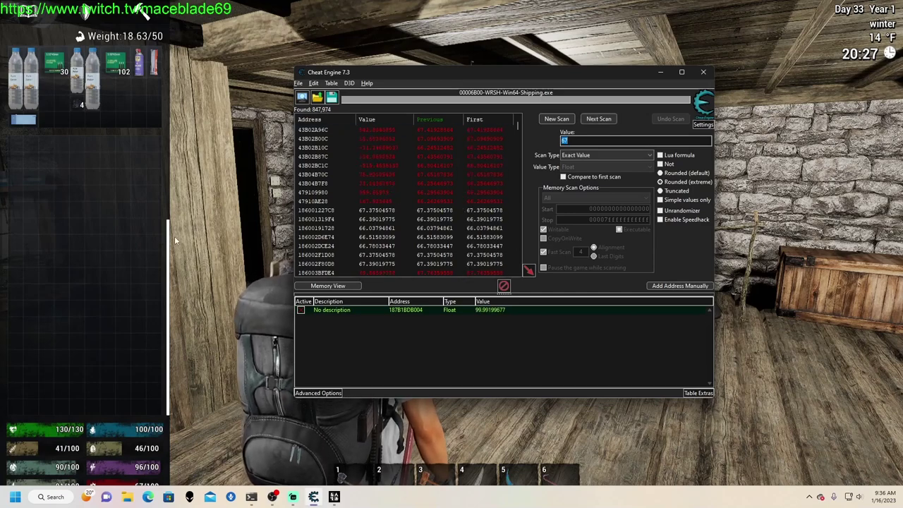
{"action": "left_click", "coordinate": [595, 118]}
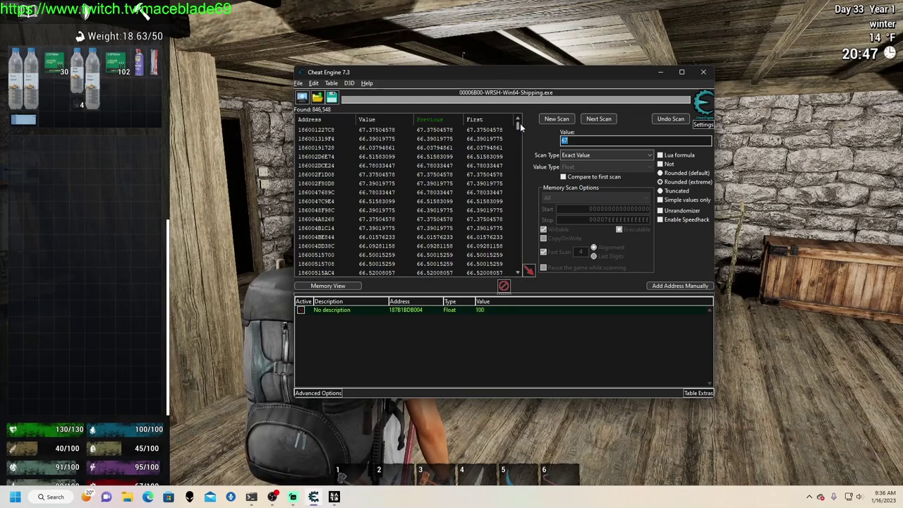
Look through the scan results for an address close to the thirst address 187B1BDB004 that holds the value 67.
{"action": "left_click_drag", "start_coordinate": [518, 125], "coordinate": [518, 151]}
{"action": "left_click", "coordinate": [517, 229]}
{"action": "left_click_drag", "start_coordinate": [517, 228], "coordinate": [517, 180]}
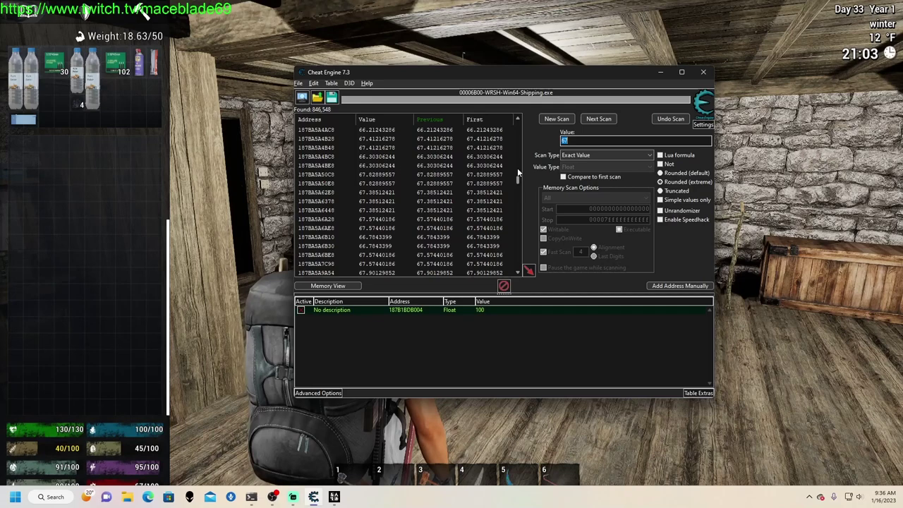
{"action": "left_click_drag", "start_coordinate": [517, 138], "coordinate": [517, 138]}
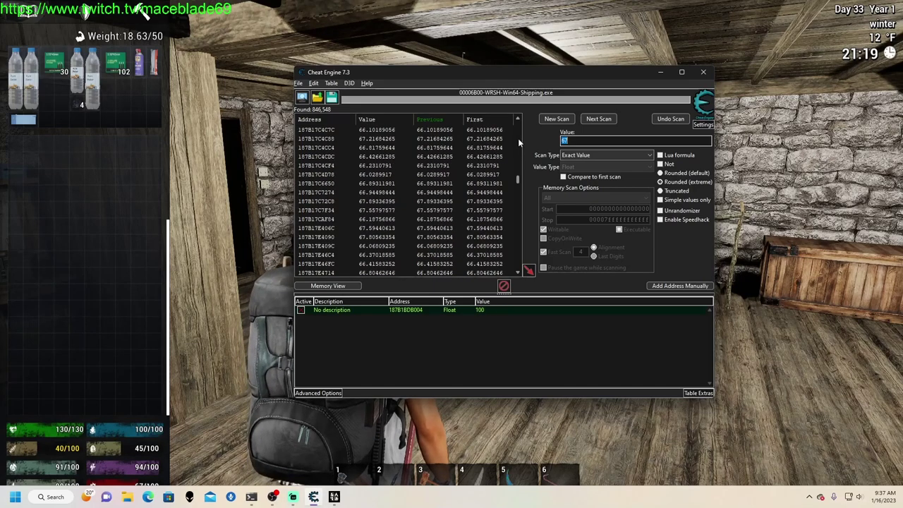
{"action": "left_click", "coordinate": [519, 250]}
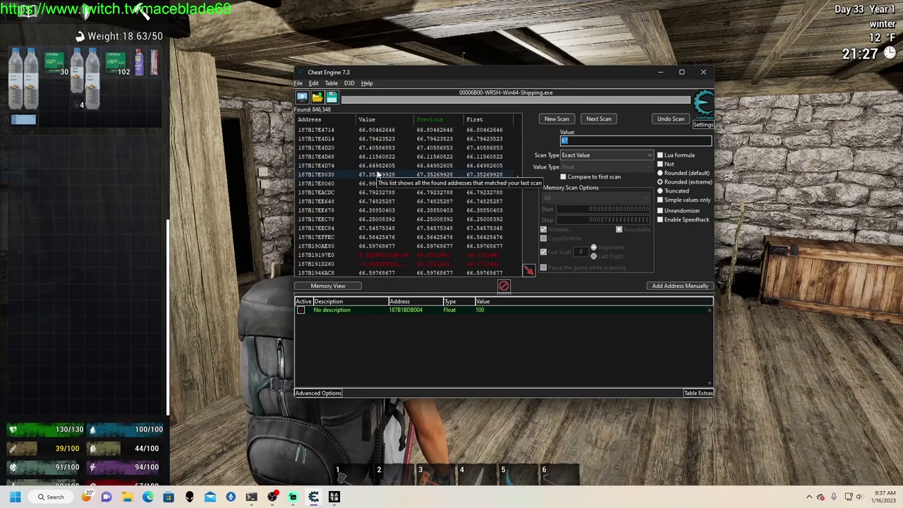
{"action": "left_click", "coordinate": [519, 256]}
{"action": "left_click", "coordinate": [518, 251]}
{"action": "left_click", "coordinate": [518, 251]}
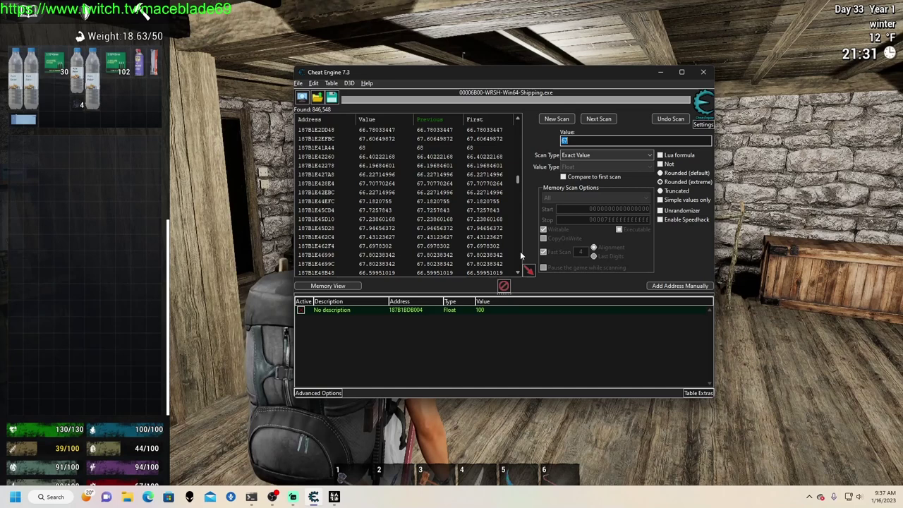
{"action": "left_click", "coordinate": [519, 251]}
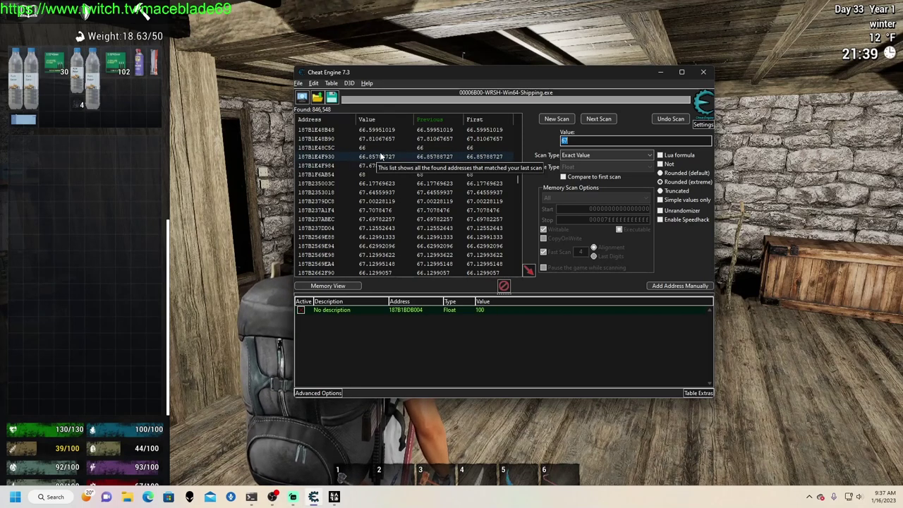
{"action": "scroll", "coordinate": [381, 155], "scroll_direction": "up", "scroll_amount": 5}
{"action": "scroll", "coordinate": [380, 168], "scroll_direction": "up", "scroll_amount": 5}
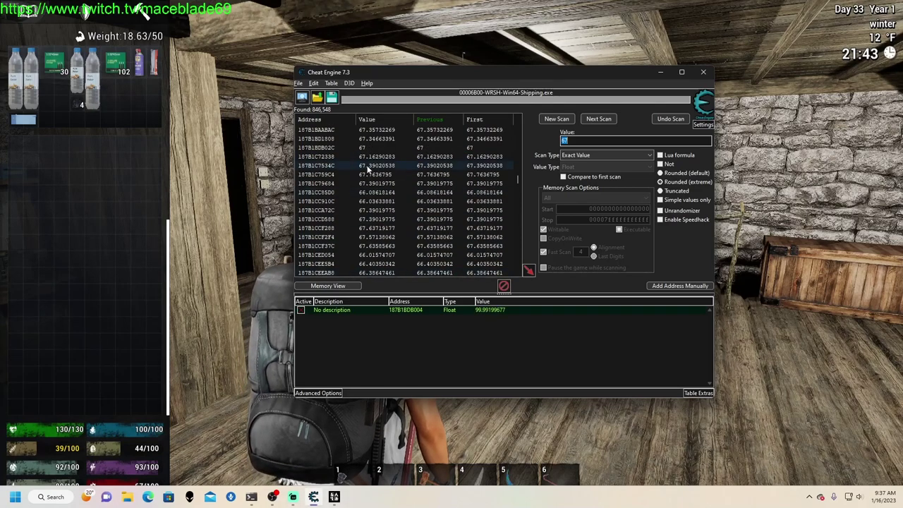
Add address 187B1BDB02C to the address list and set its value to 100.
{"action": "double_click", "coordinate": [362, 149]}
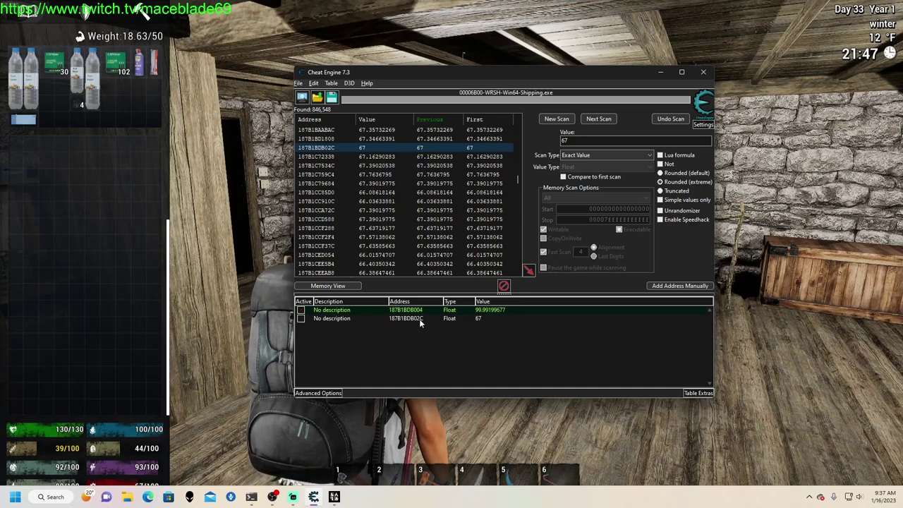
{"action": "double_click", "coordinate": [480, 318]}
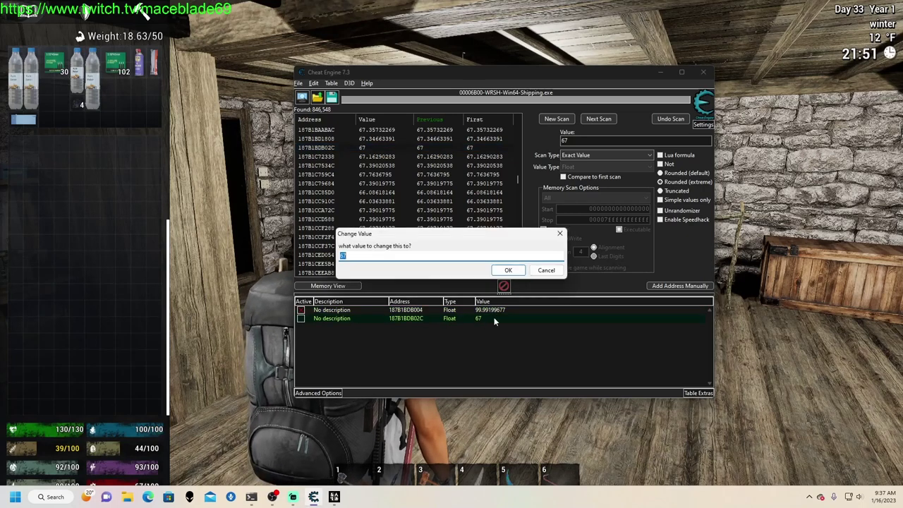
{"action": "type", "text": "100"}
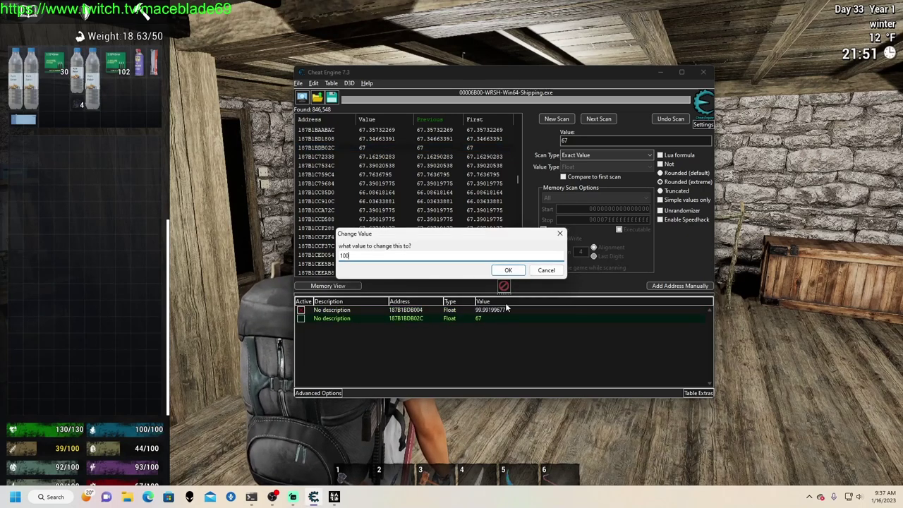
{"action": "left_click", "coordinate": [506, 270]}
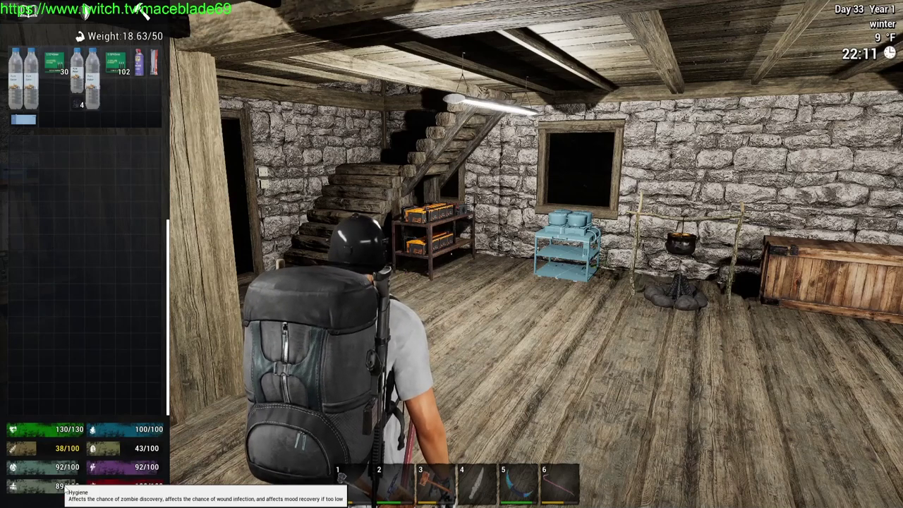
Use a water bottle from the game inventory to clean the character and check the hygiene stat.
{"action": "right_click", "coordinate": [35, 83]}
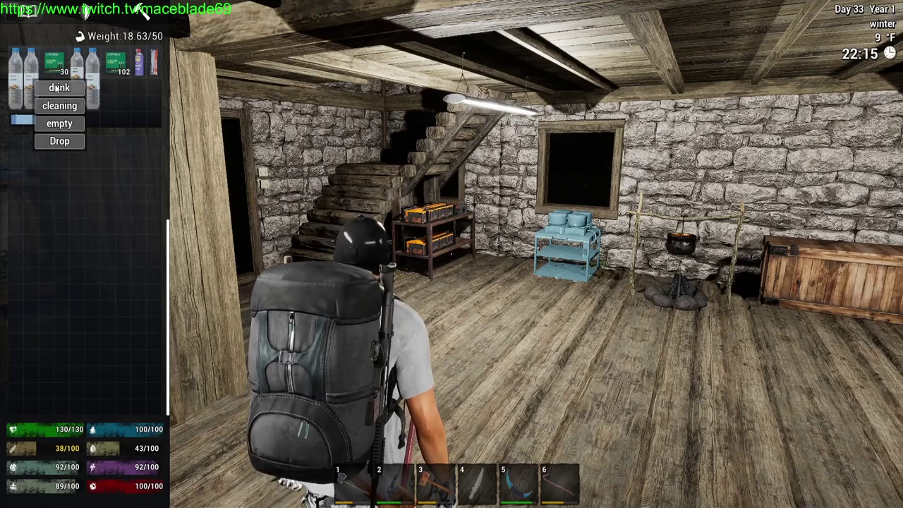
{"action": "left_click", "coordinate": [60, 88]}
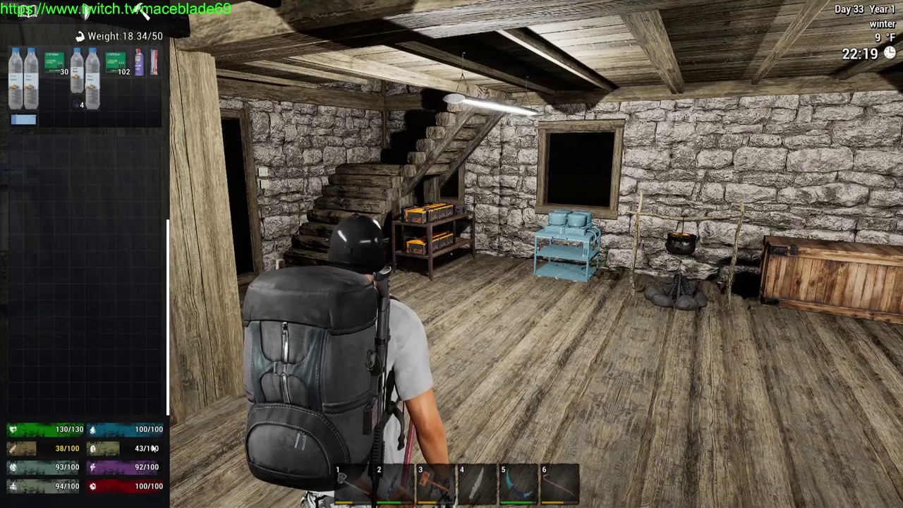
{"action": "mouse_move", "coordinate": [58, 491]}
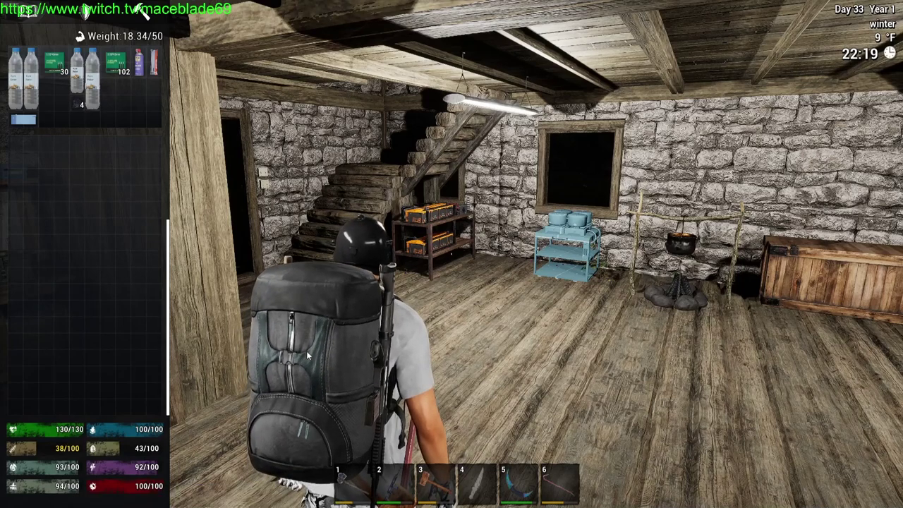
{"action": "key", "text": "Tab"}
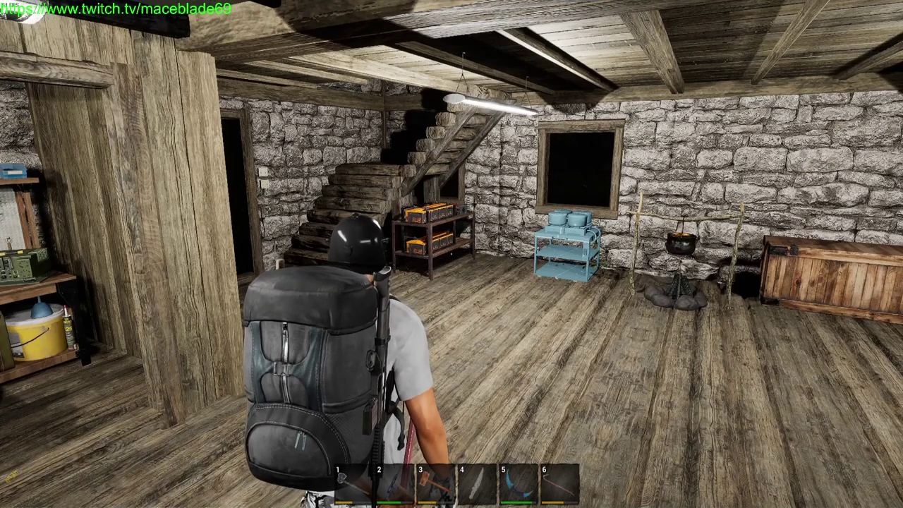
Walk through the house and check the character's stats in the inventory again.
{"action": "mouse_move", "coordinate": [451, 254]}
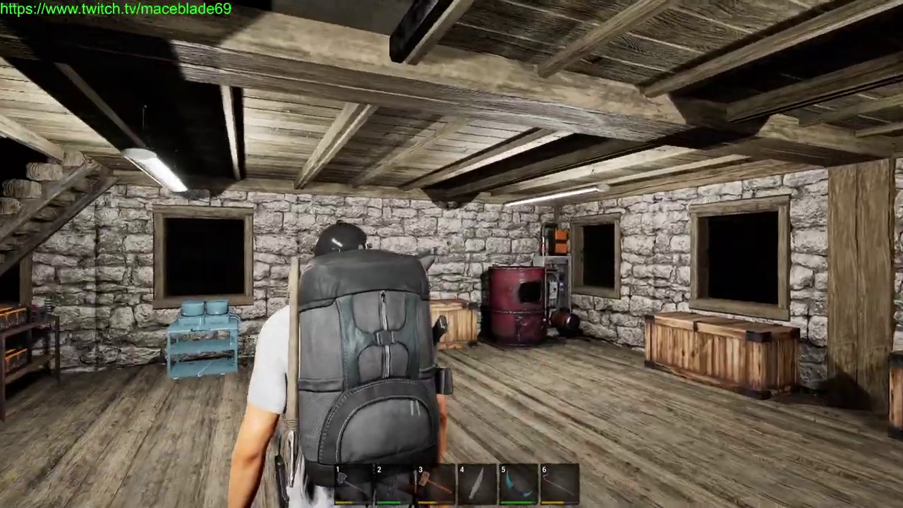
{"action": "key", "text": "w"}
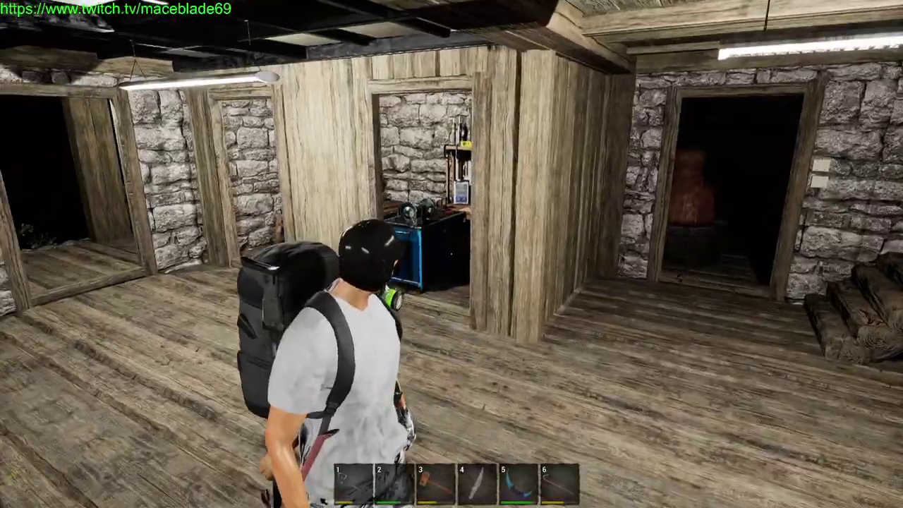
{"action": "key", "text": "Tab"}
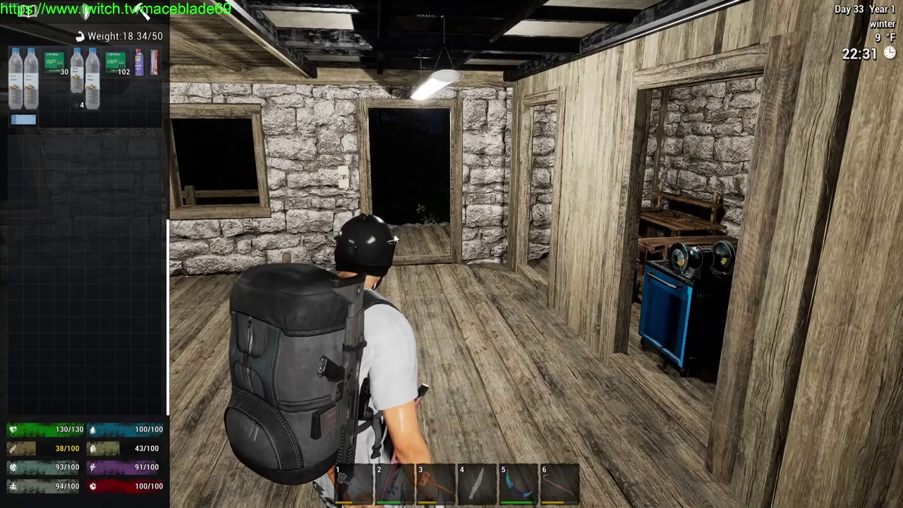
{"action": "key", "text": "Tab"}
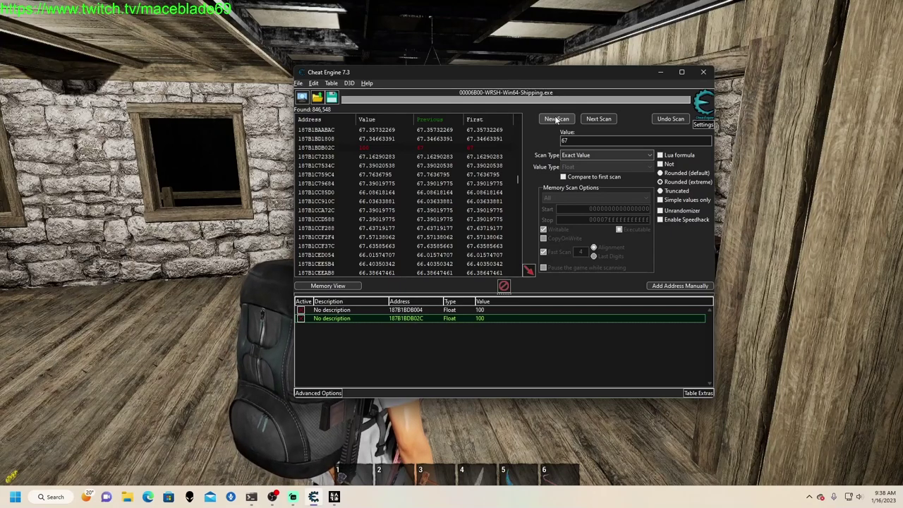
Return to Cheat Engine and run a new Float scan for the exact value 130.
{"action": "left_click", "coordinate": [555, 119]}
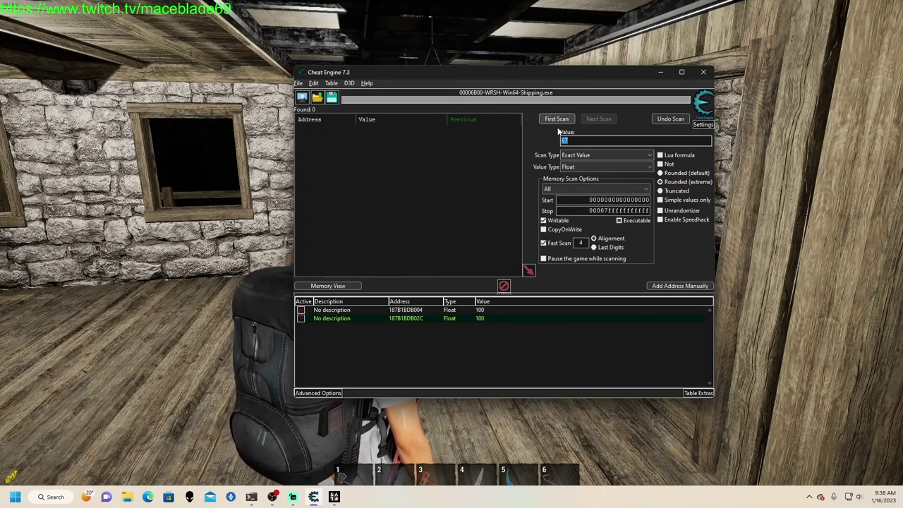
{"action": "type", "text": "130"}
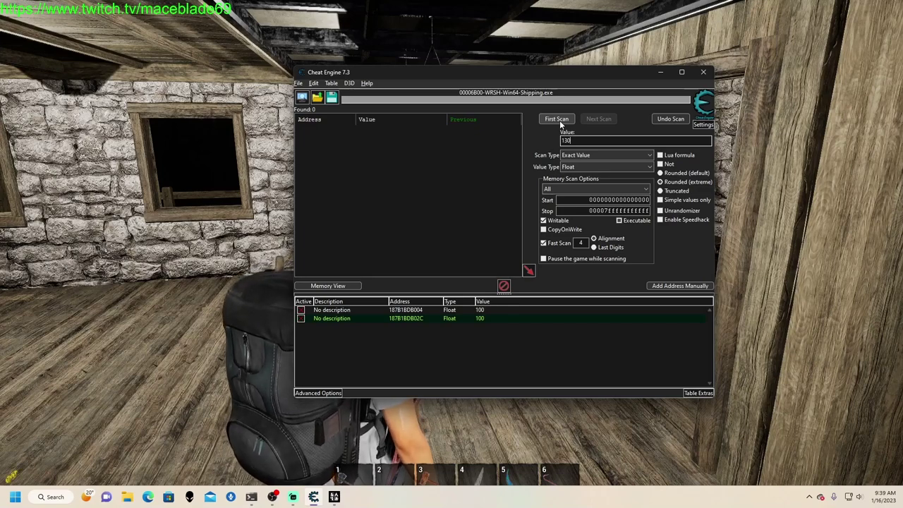
{"action": "left_click", "coordinate": [559, 120]}
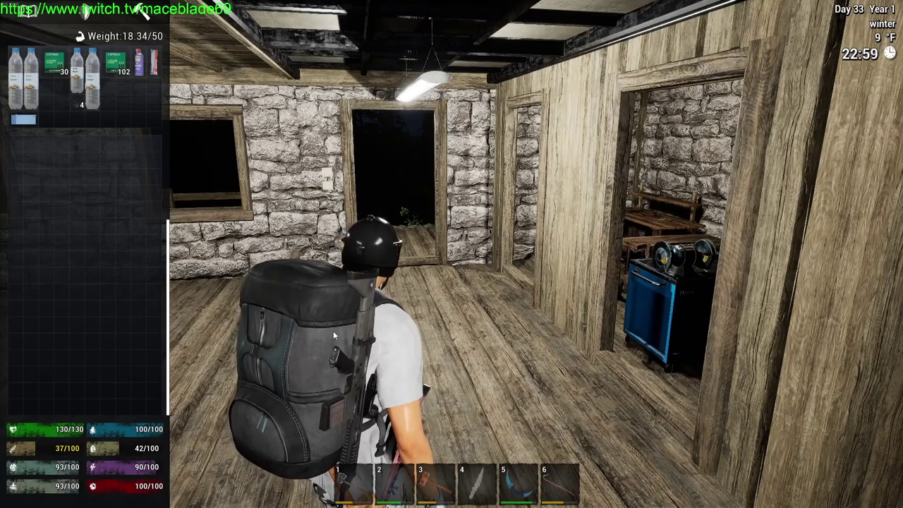
{"action": "key", "text": "Tab"}
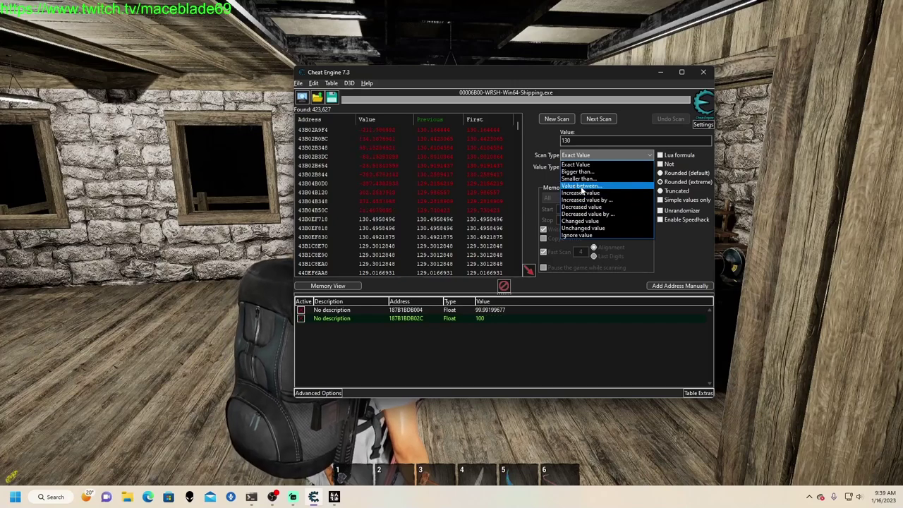
Configure the next scan to search for values between 0 and 50.
{"action": "left_click", "coordinate": [582, 182]}
{"action": "left_click_drag", "start_coordinate": [572, 141], "coordinate": [560, 140]}
{"action": "type", "text": "0"}
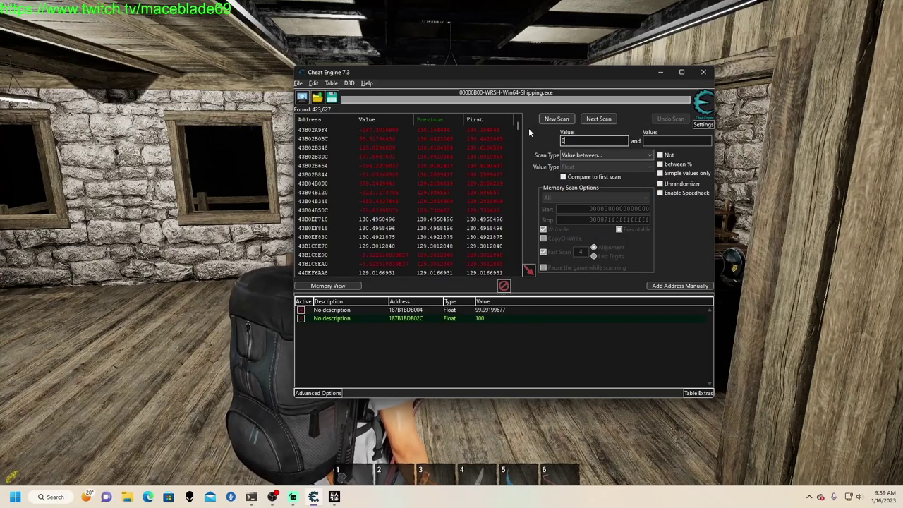
{"action": "key", "text": "Tab"}
{"action": "type", "text": "50"}
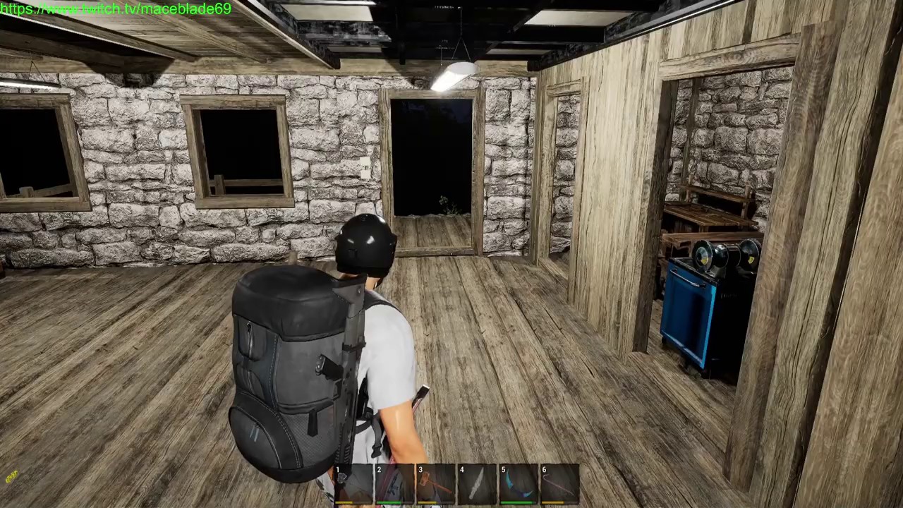
Sprint out of the house and around the yard in the game to drain the character's stamina.
{"action": "key", "text": "shift+w"}
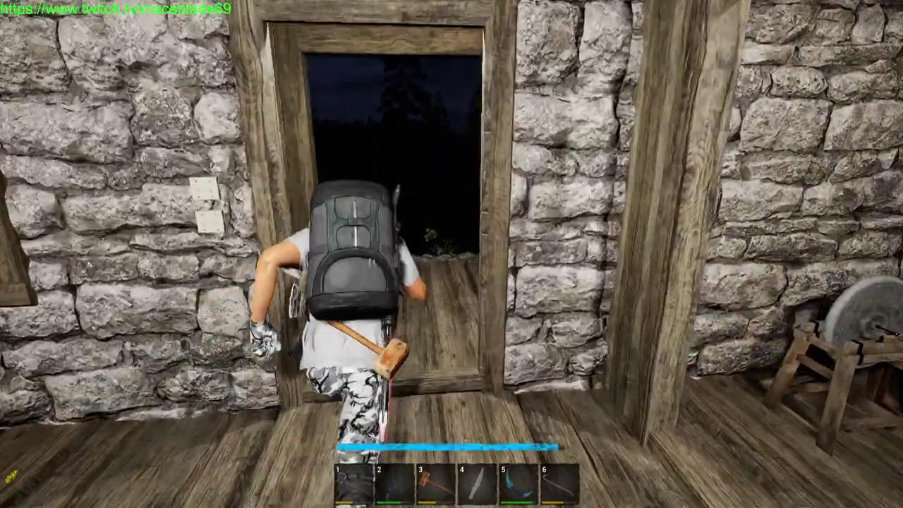
{"action": "key", "text": "w"}
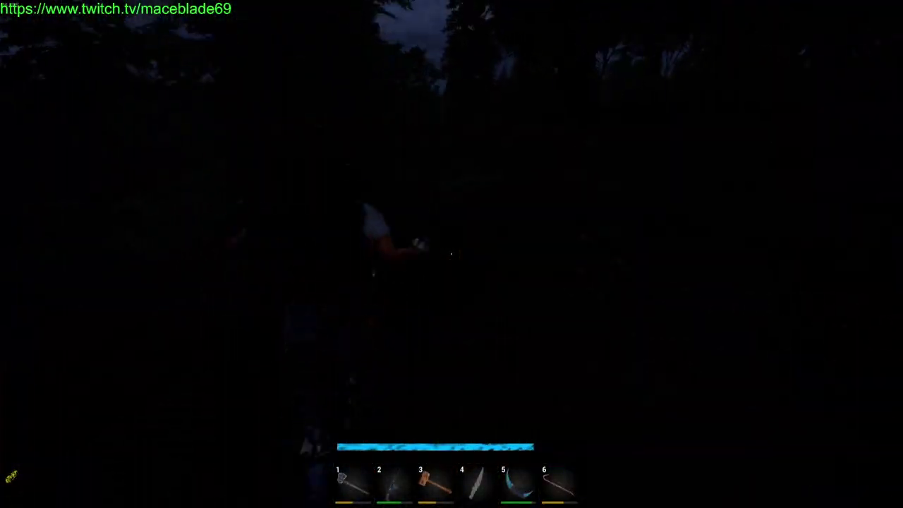
{"action": "key", "text": "shift+w"}
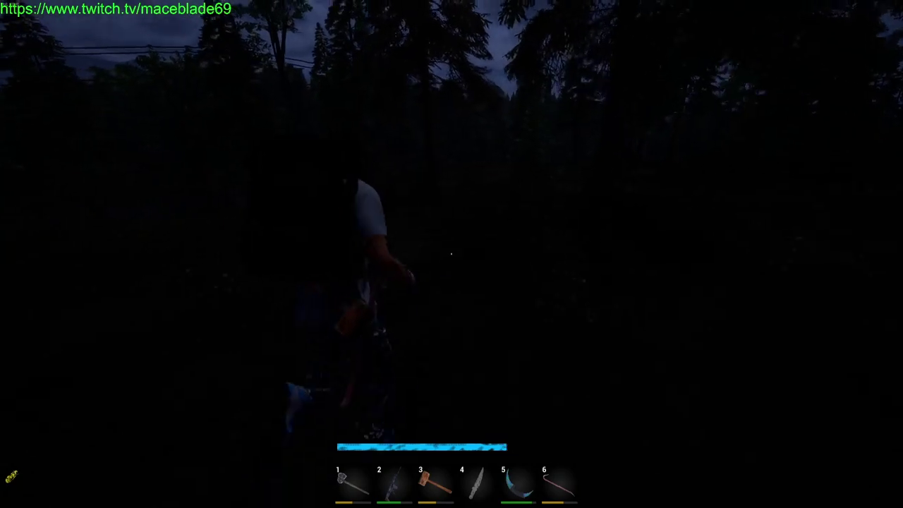
{"action": "key", "text": "w"}
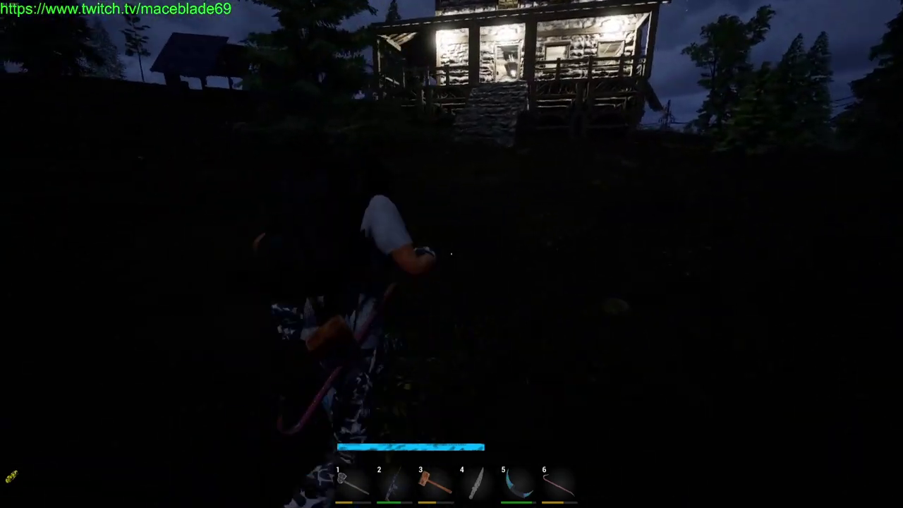
{"action": "key", "text": "w"}
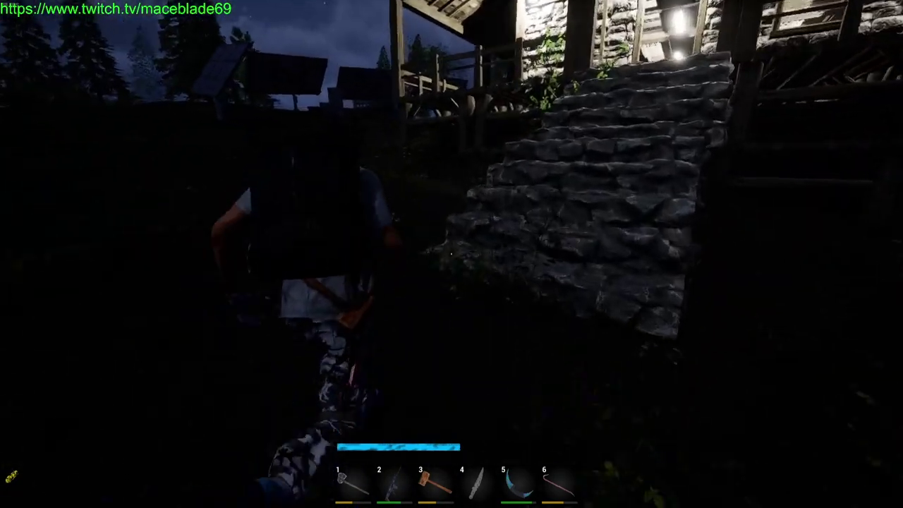
{"action": "key", "text": "w"}
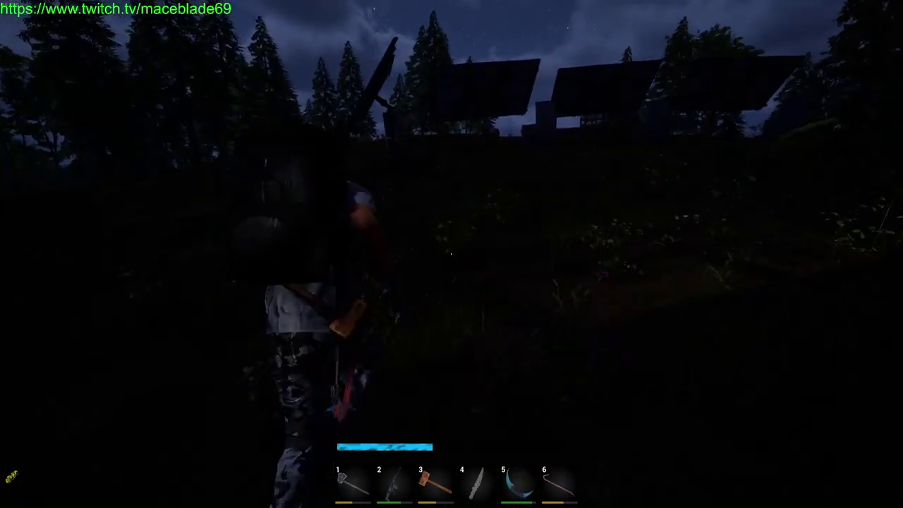
{"action": "key", "text": "w"}
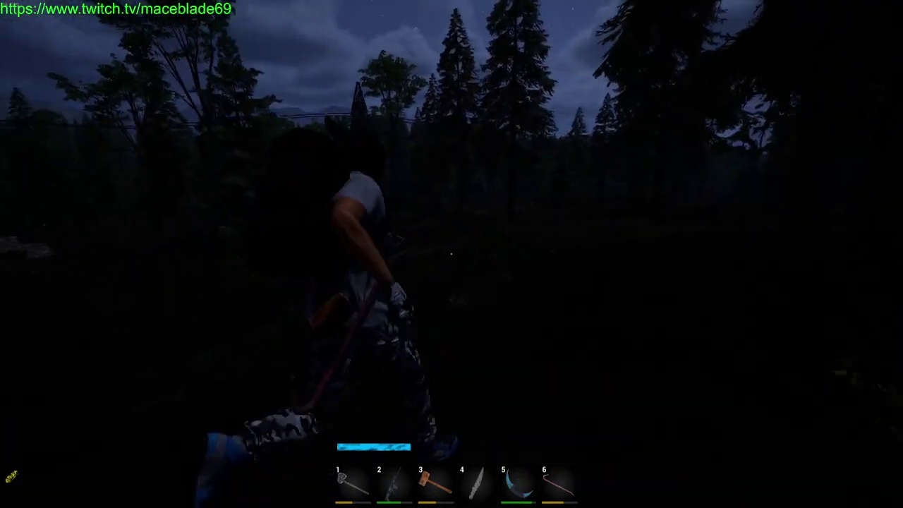
{"action": "key", "text": "w"}
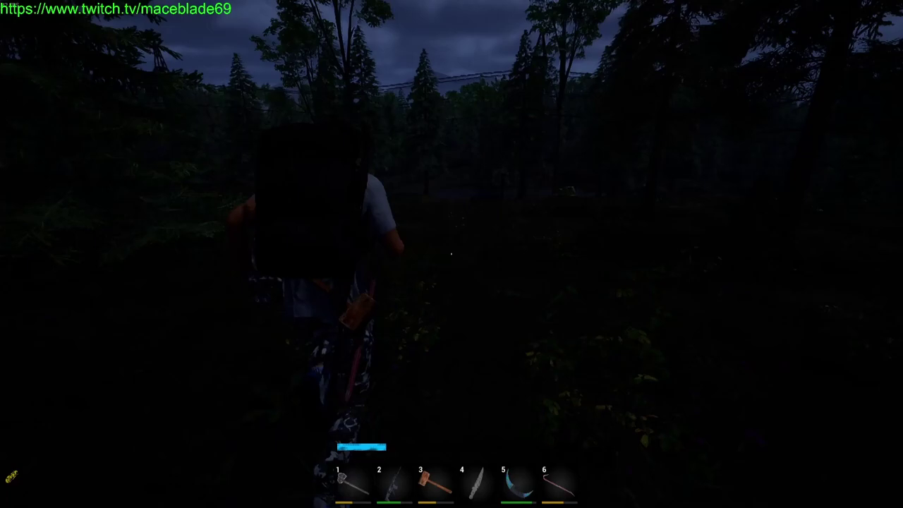
{"action": "key", "text": "w"}
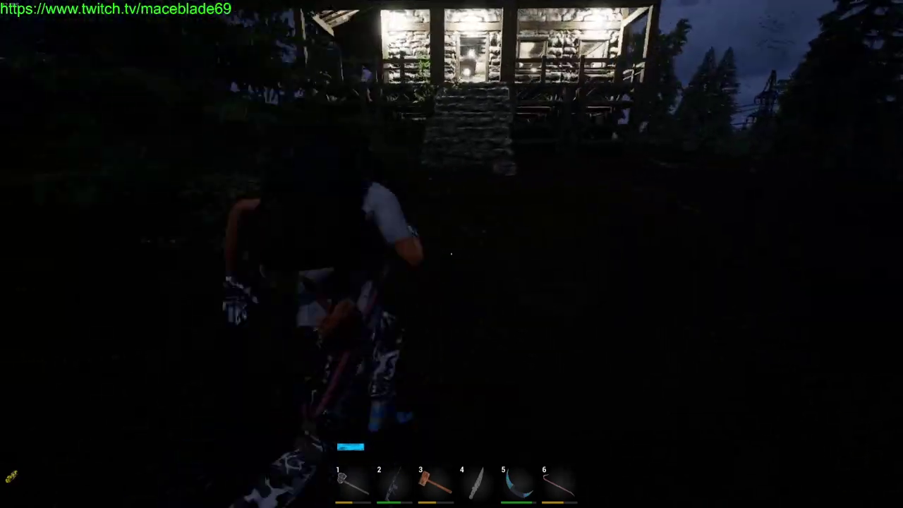
{"action": "key", "text": "w"}
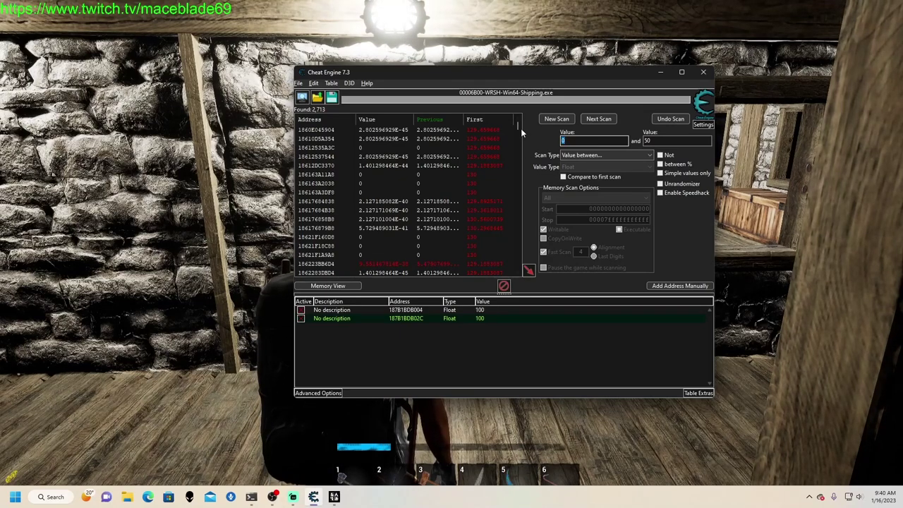
Look through the scan results in Cheat Engine and filter them to values between 50 and 100.
{"action": "left_click_drag", "start_coordinate": [518, 128], "coordinate": [526, 137]}
{"action": "scroll", "coordinate": [527, 136], "scroll_direction": "up", "scroll_amount": 10}
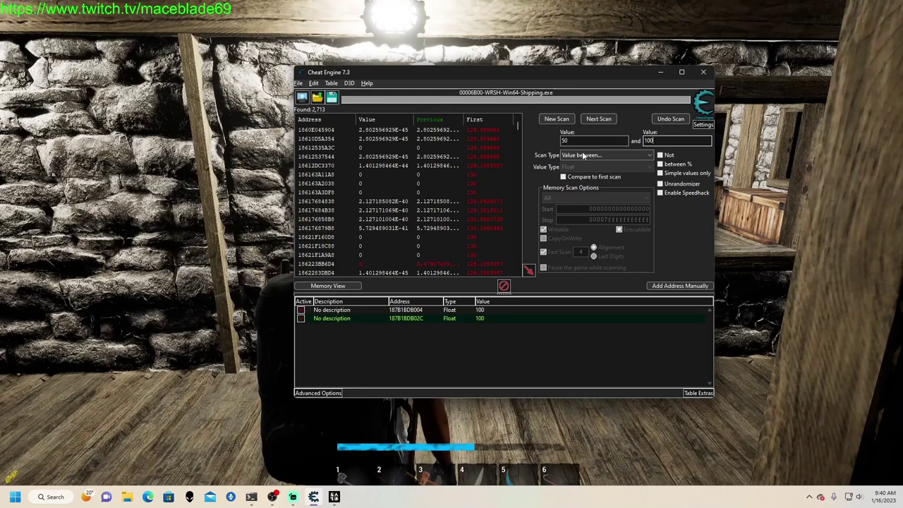
{"action": "left_click", "coordinate": [598, 119]}
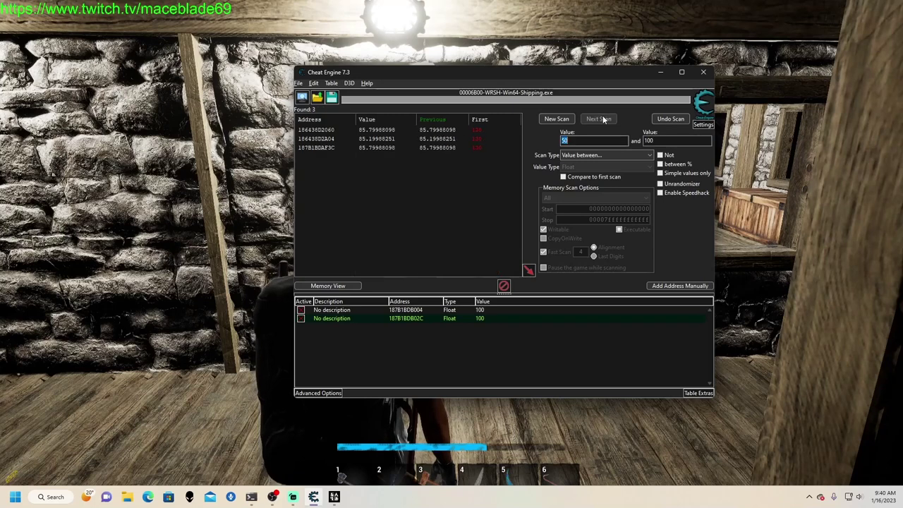
Add the found addresses 186438D2060, 186438D2A04 and 187B1BDAF3C to the address list.
{"action": "double_click", "coordinate": [367, 131]}
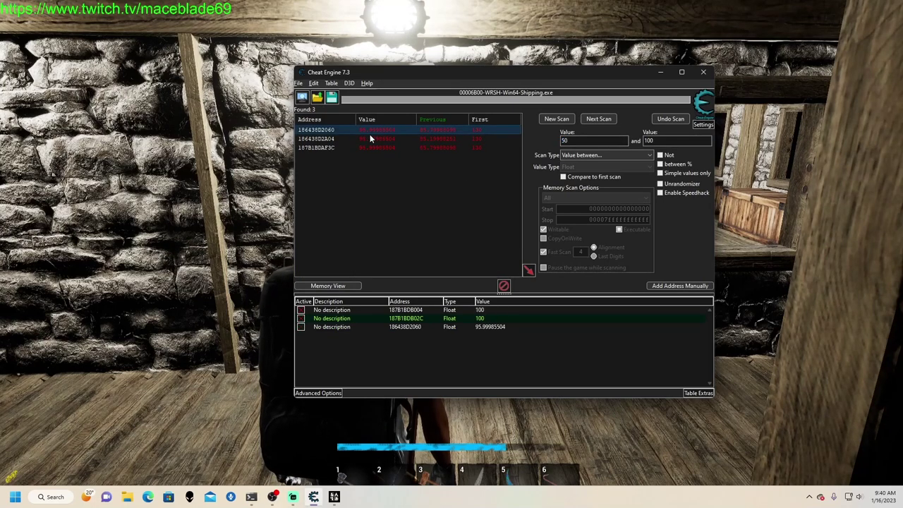
{"action": "left_click", "coordinate": [371, 146]}
{"action": "double_click", "coordinate": [373, 139]}
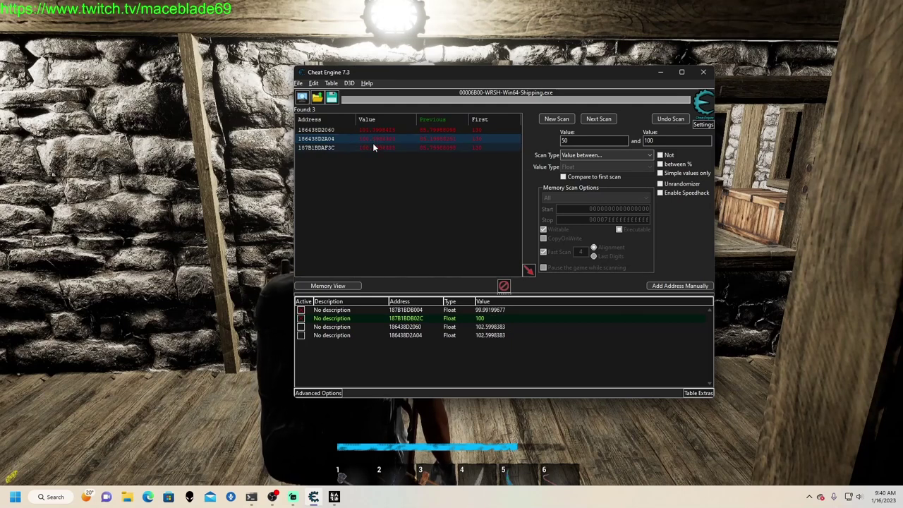
{"action": "left_click", "coordinate": [371, 147]}
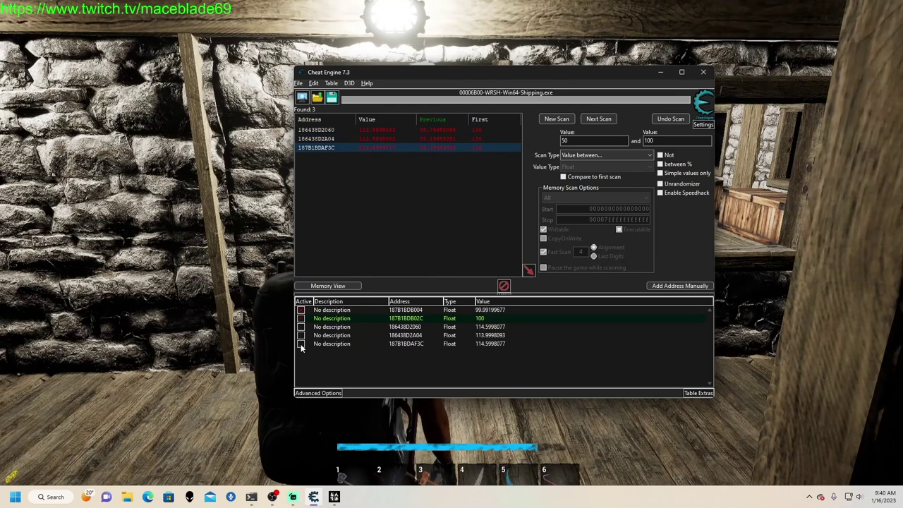
Freeze address 187B1BDAF3C and set its value to 130.
{"action": "left_click", "coordinate": [302, 346]}
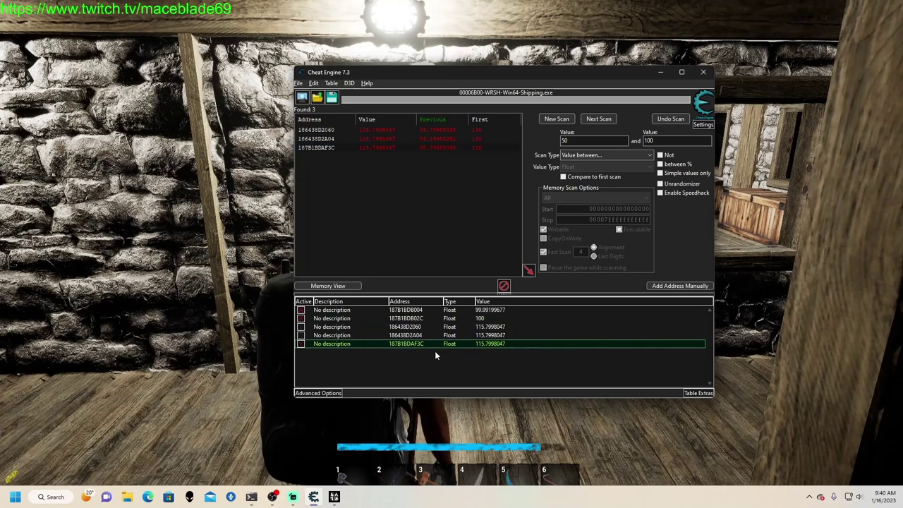
{"action": "double_click", "coordinate": [484, 345]}
{"action": "type", "text": "13"}
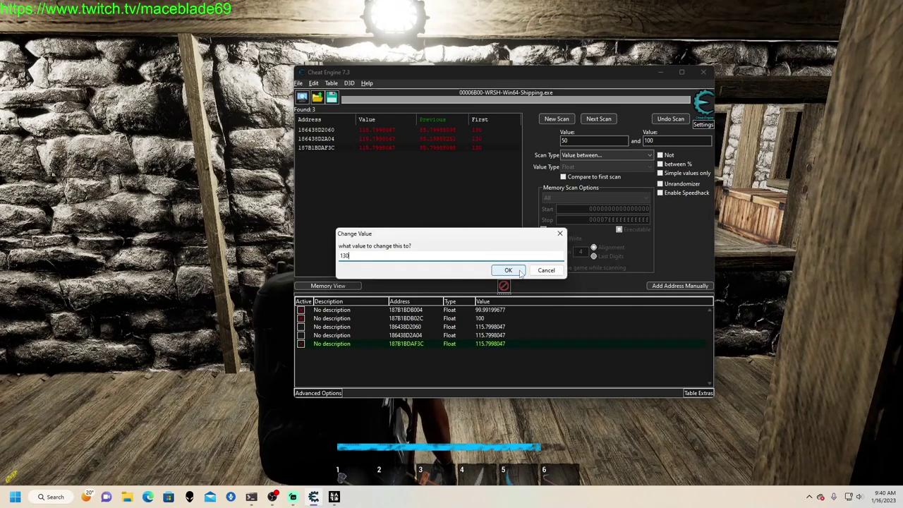
{"action": "type", "text": "0"}
{"action": "left_click", "coordinate": [519, 271]}
Delete the records 186438D2060 and 186438D2A04 from the address list.
{"action": "left_click", "coordinate": [359, 333]}
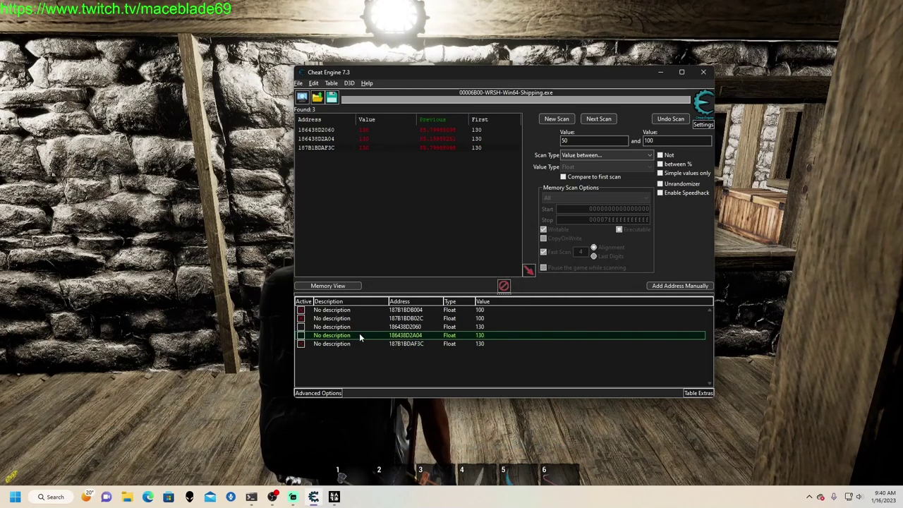
{"action": "key", "text": "shift+Up"}
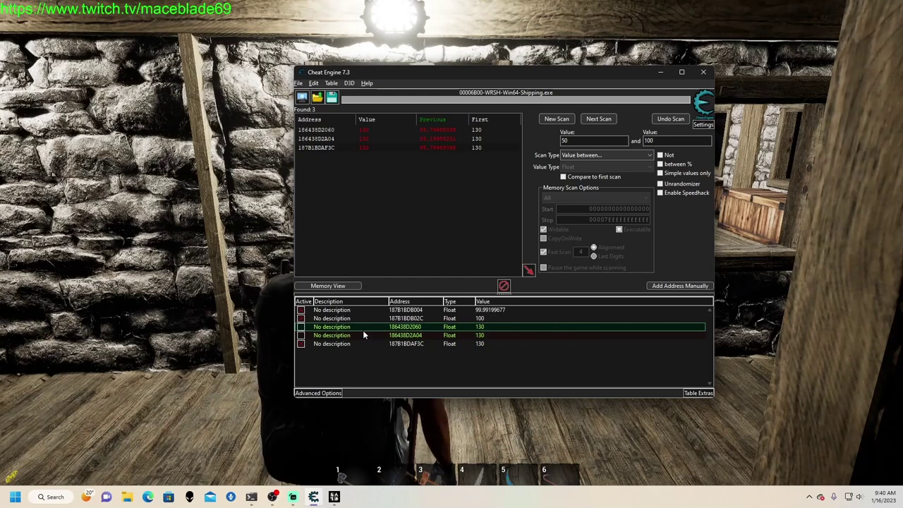
{"action": "right_click", "coordinate": [363, 327]}
{"action": "left_click", "coordinate": [416, 82]}
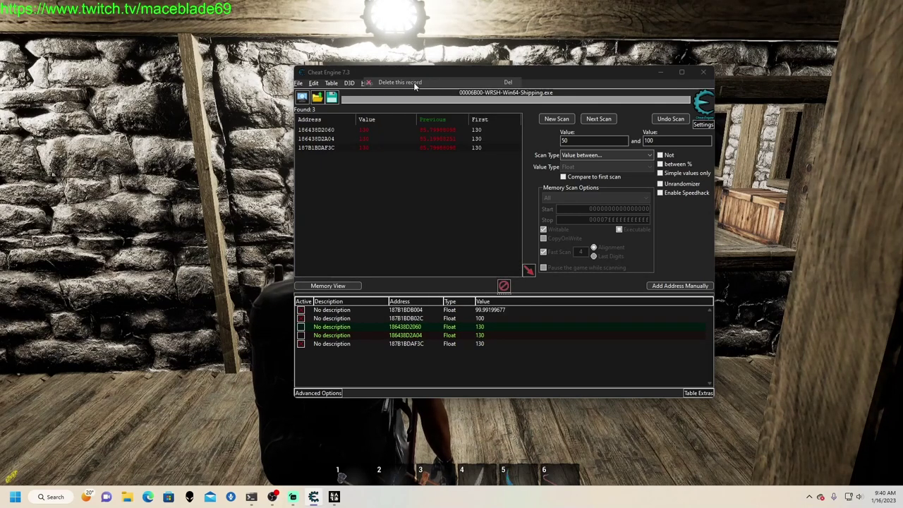
{"action": "left_click", "coordinate": [480, 246]}
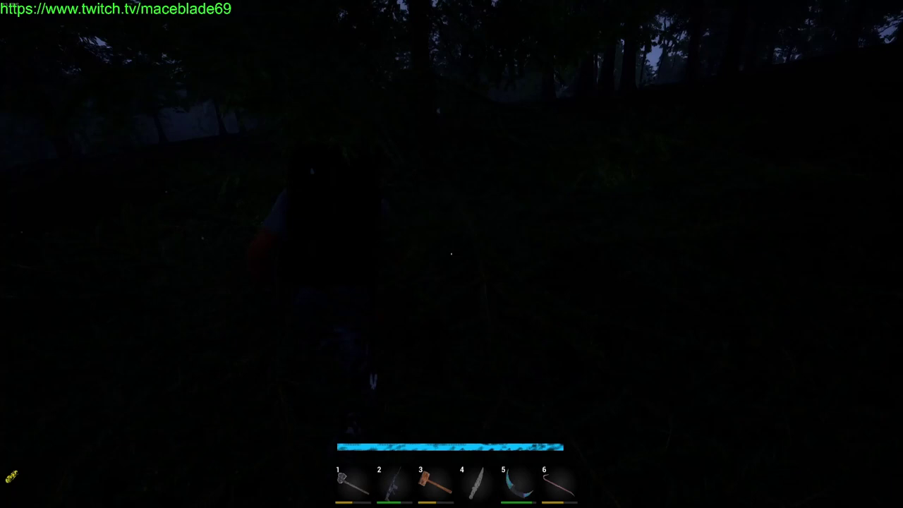
Run the character through the dark woods to the lit stone house and go inside.
{"action": "key", "text": "shift+w"}
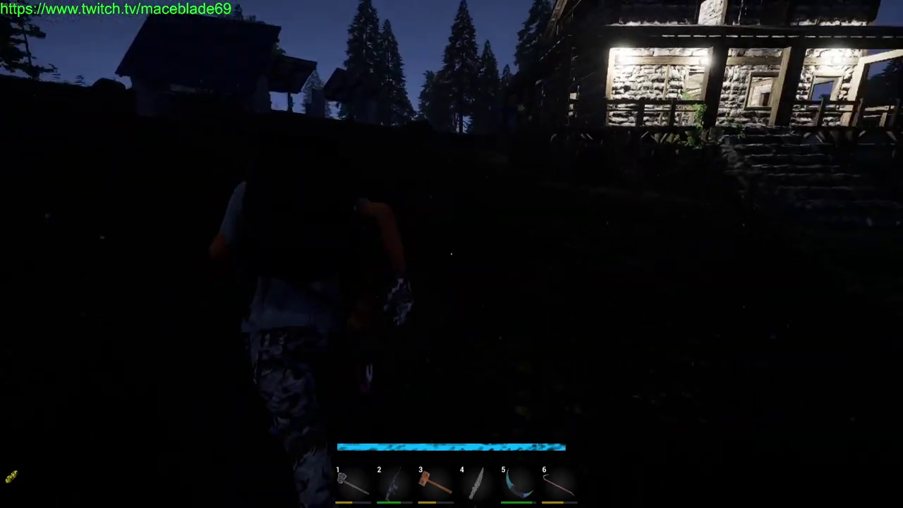
{"action": "key", "text": "w"}
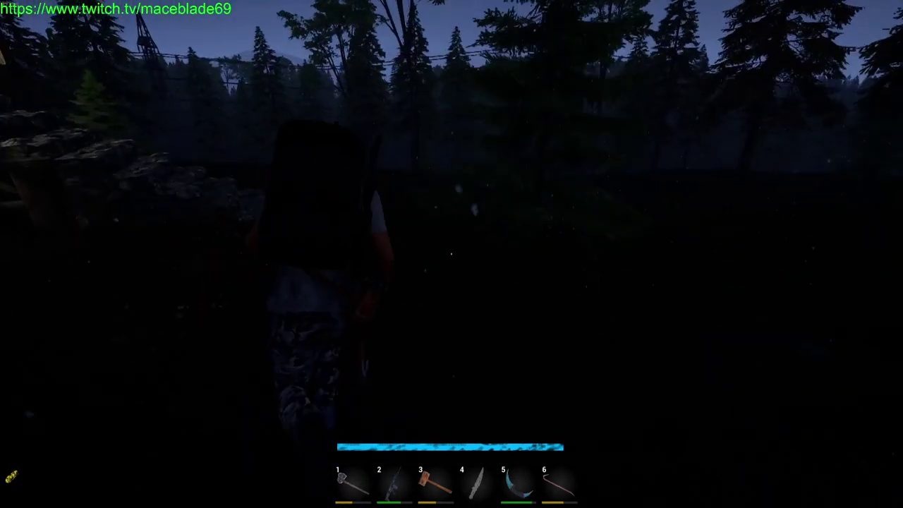
{"action": "key", "text": "w"}
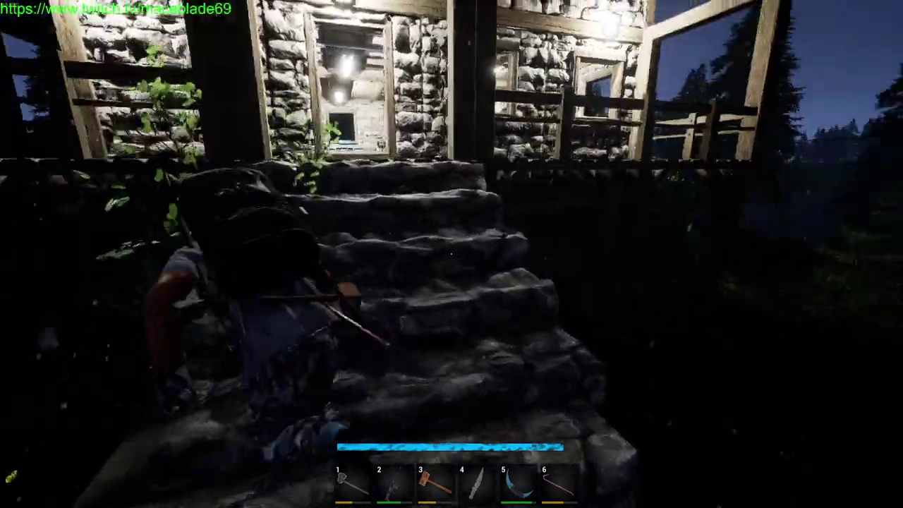
{"action": "key", "text": "w"}
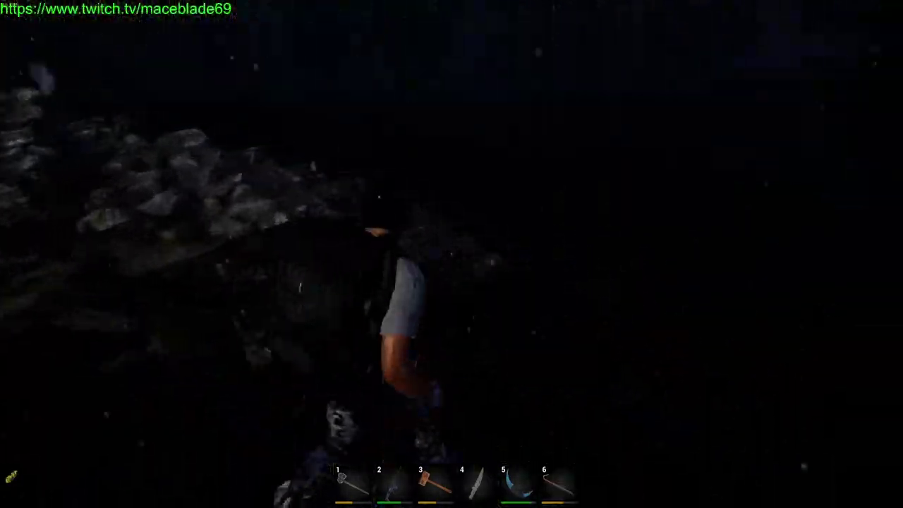
{"action": "key", "text": "w"}
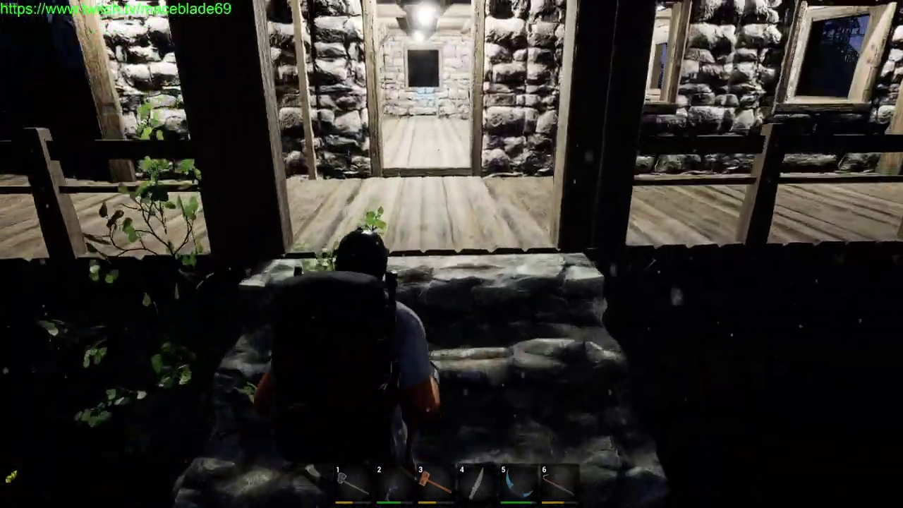
{"action": "key", "text": "w"}
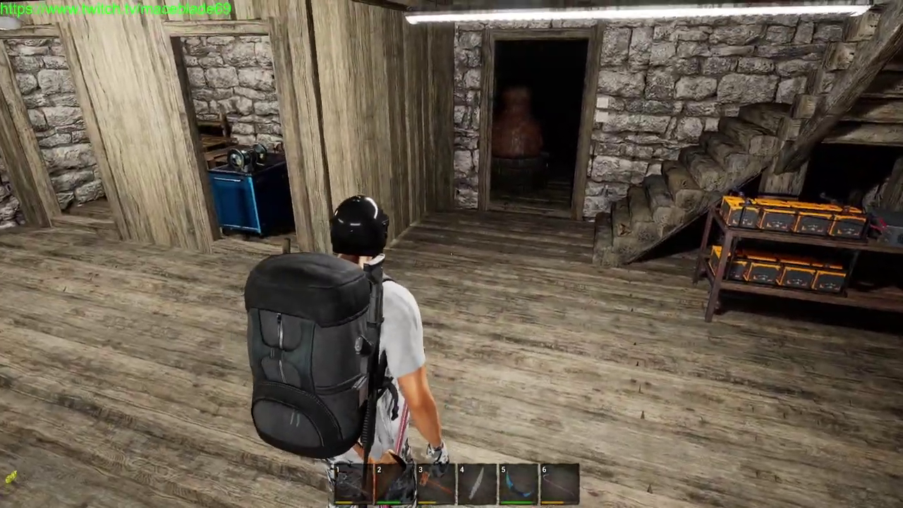
Move the 30-round 556 ammo stack to the backpack's first slot and run a first 4 Bytes scan in Cheat Engine for 30.
{"action": "key", "text": "Tab"}
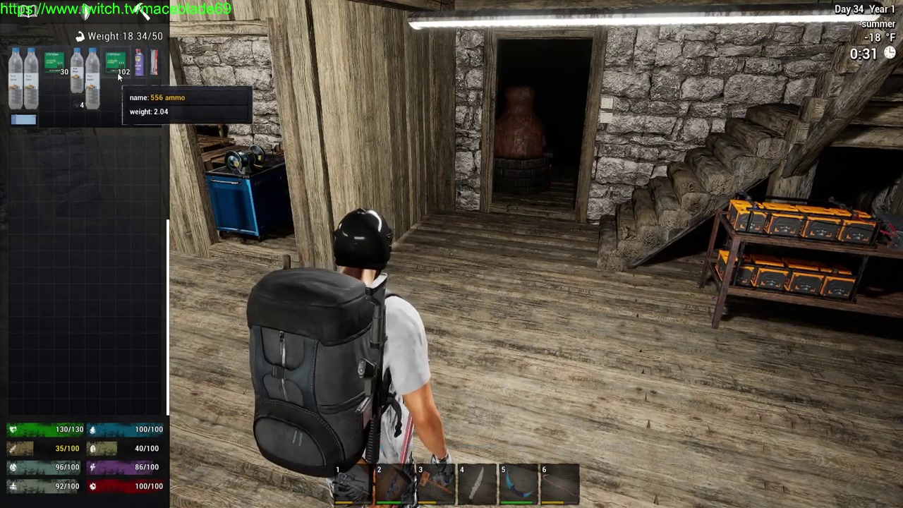
{"action": "left_click_drag", "start_coordinate": [59, 62], "coordinate": [24, 151]}
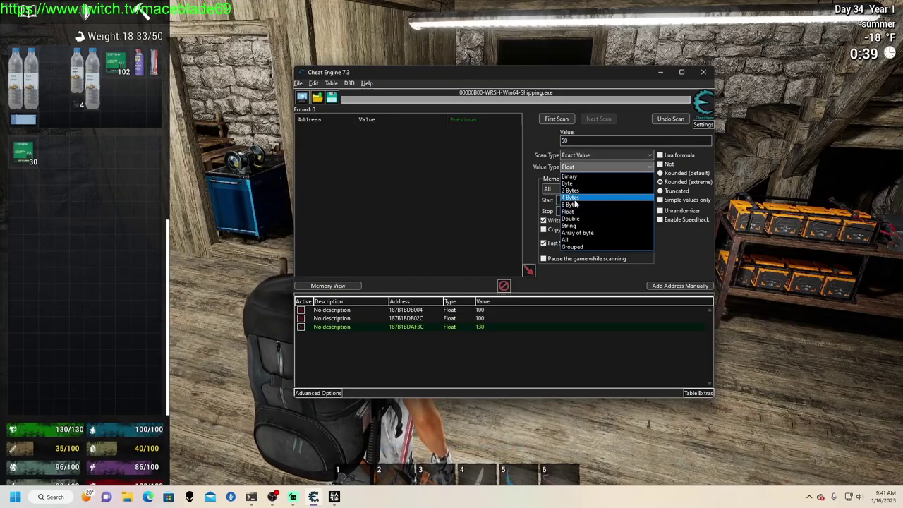
{"action": "left_click", "coordinate": [600, 198]}
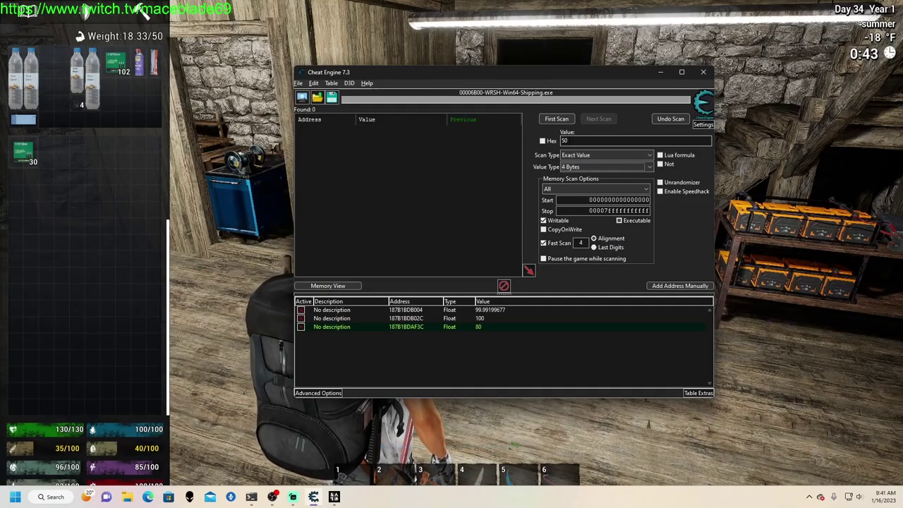
{"action": "left_click", "coordinate": [545, 120]}
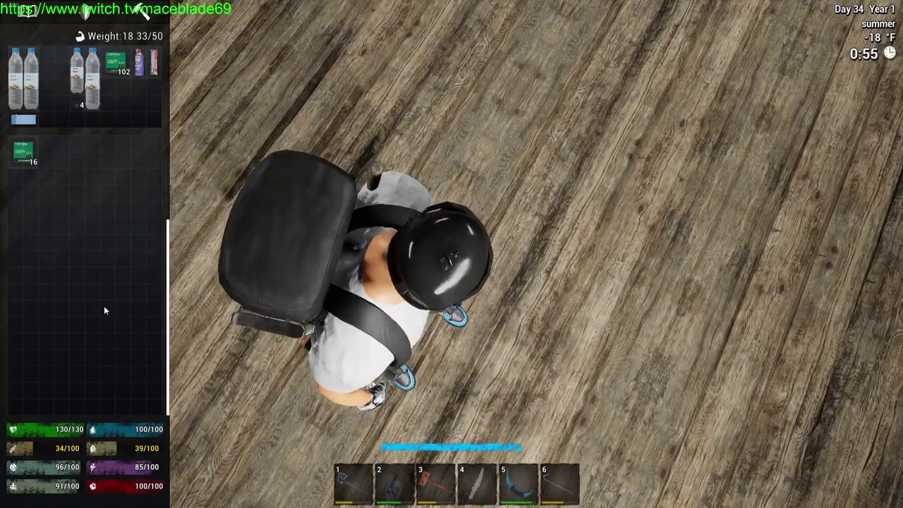
Narrow the scan with the exact values 16 and 30, add address 18899C99E6C to the address list and change its value to 244.
{"action": "scroll", "coordinate": [87, 241], "scroll_direction": "up", "scroll_amount": 3}
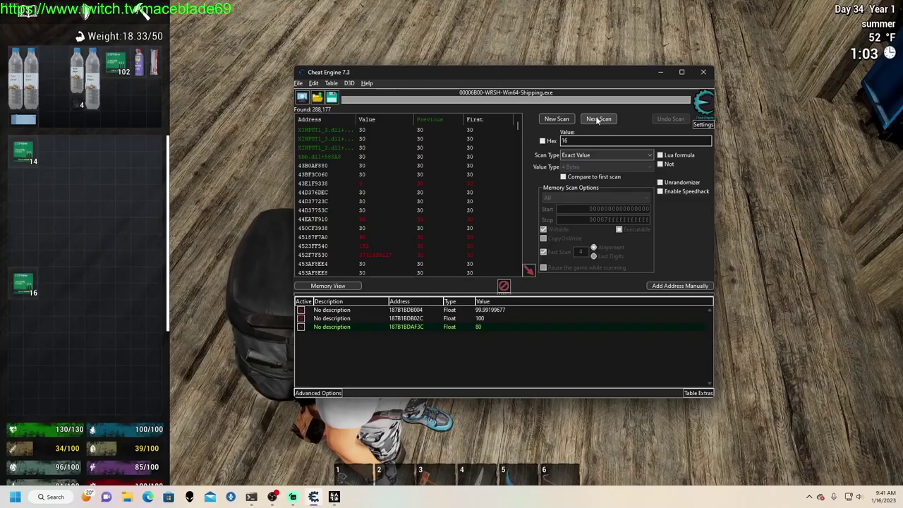
{"action": "left_click", "coordinate": [596, 118]}
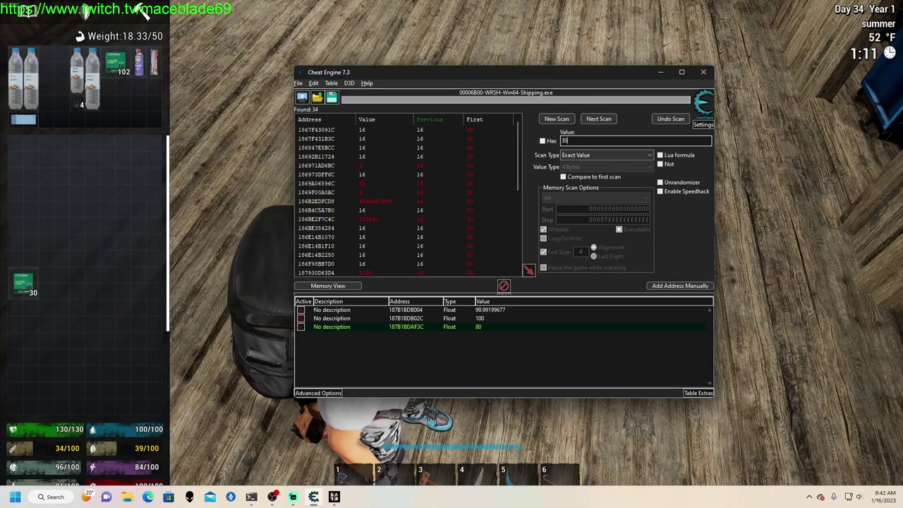
{"action": "left_click", "coordinate": [599, 119]}
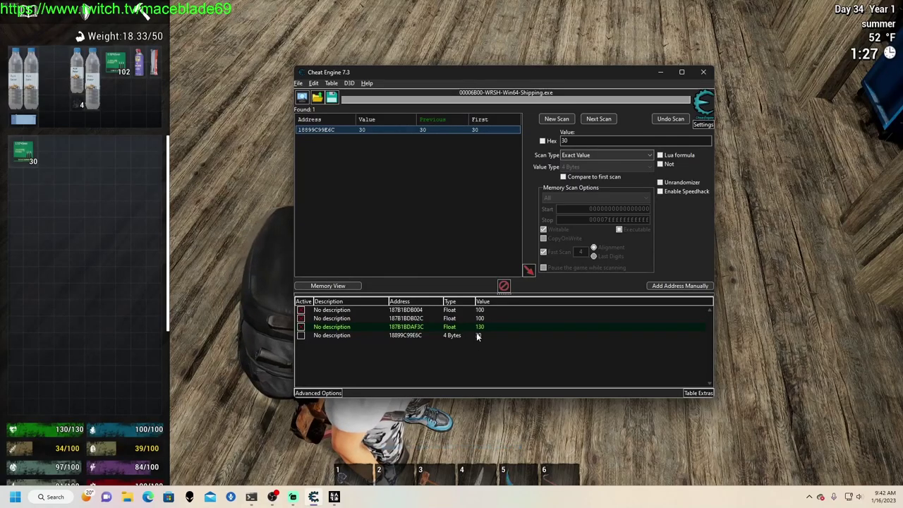
{"action": "double_click", "coordinate": [477, 335]}
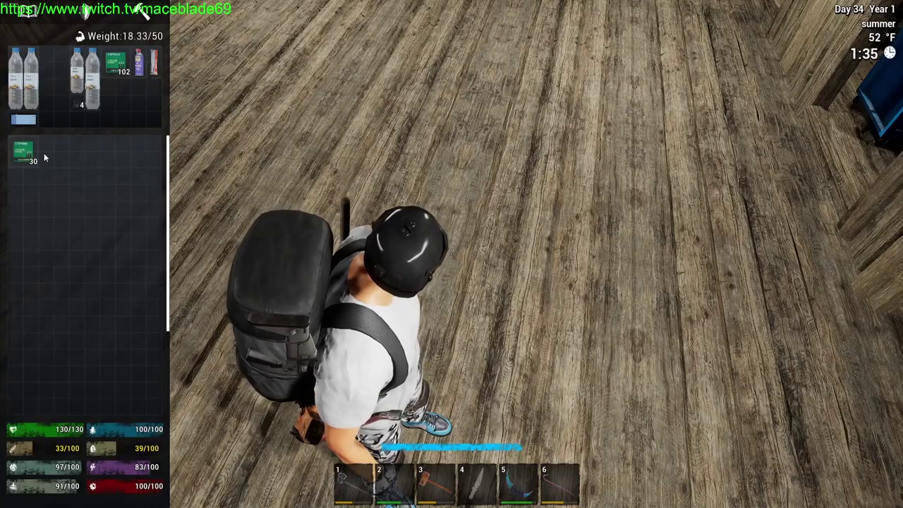
Open the wooden box by the window in the game and transfer the edited 556 ammo stack into it.
{"action": "mouse_move", "coordinate": [26, 153]}
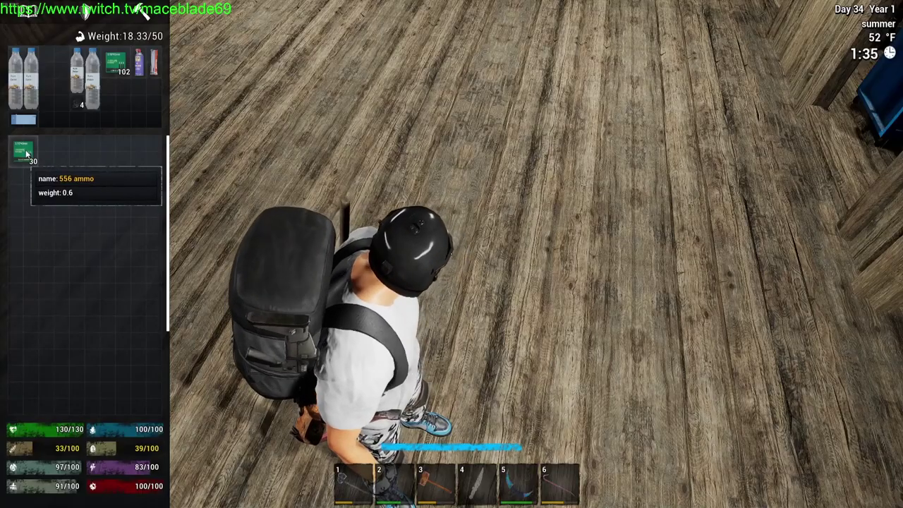
{"action": "key", "text": "Tab"}
{"action": "key", "text": "w"}
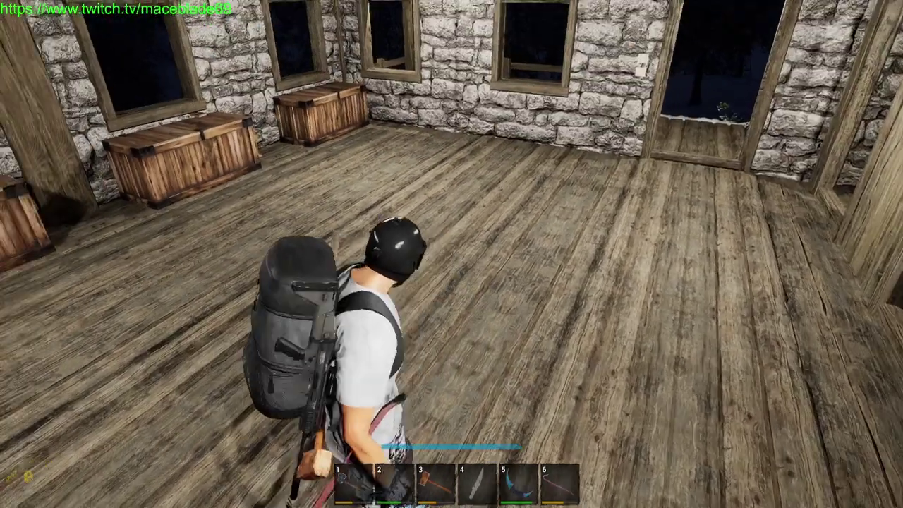
{"action": "key", "text": "f"}
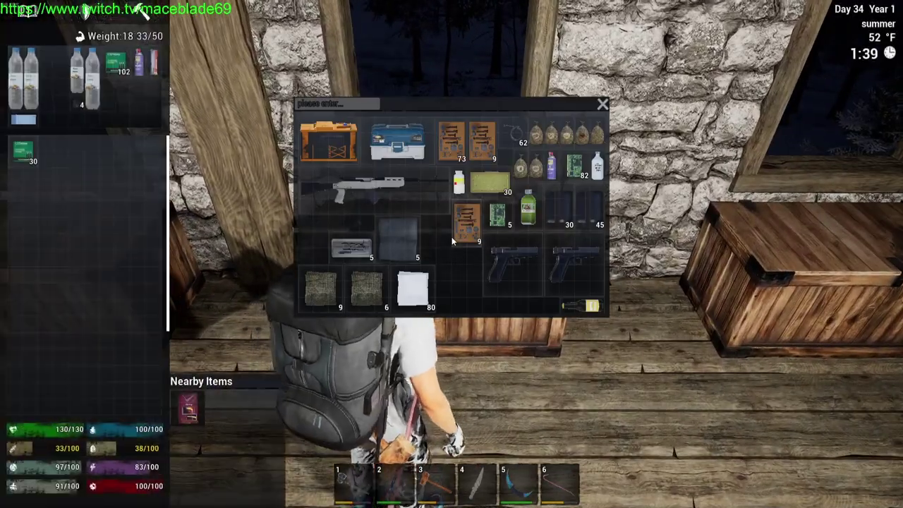
{"action": "right_click", "coordinate": [23, 159]}
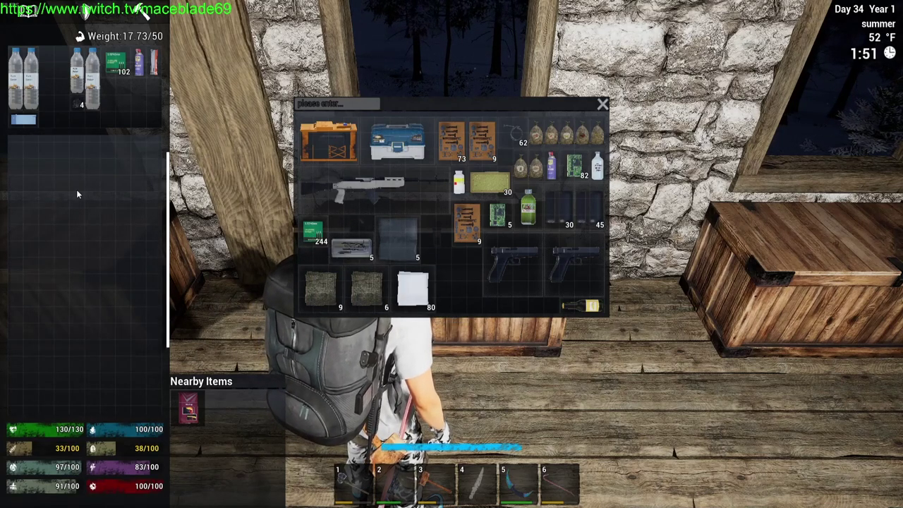
Move the 244-round ammo stack back and forth between the wooden box and the inventory, leaving it in the box.
{"action": "right_click", "coordinate": [308, 234]}
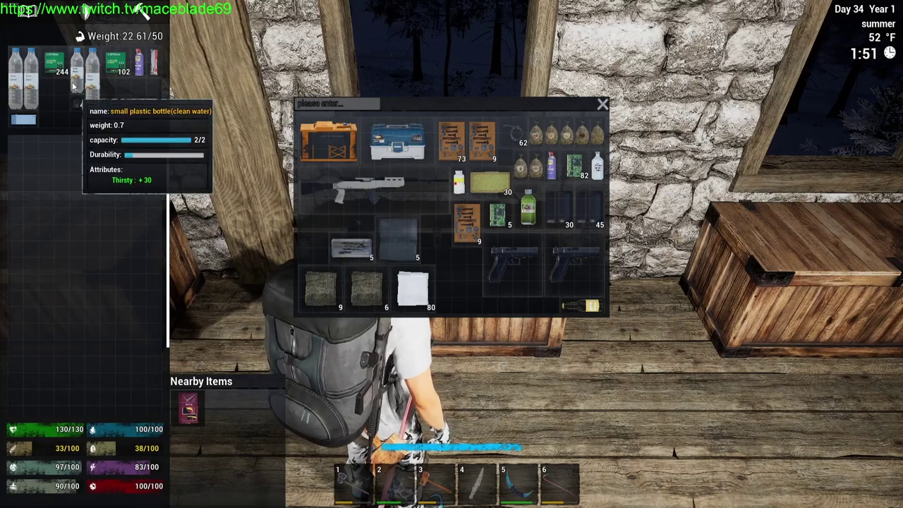
{"action": "left_click_drag", "start_coordinate": [55, 64], "coordinate": [321, 235]}
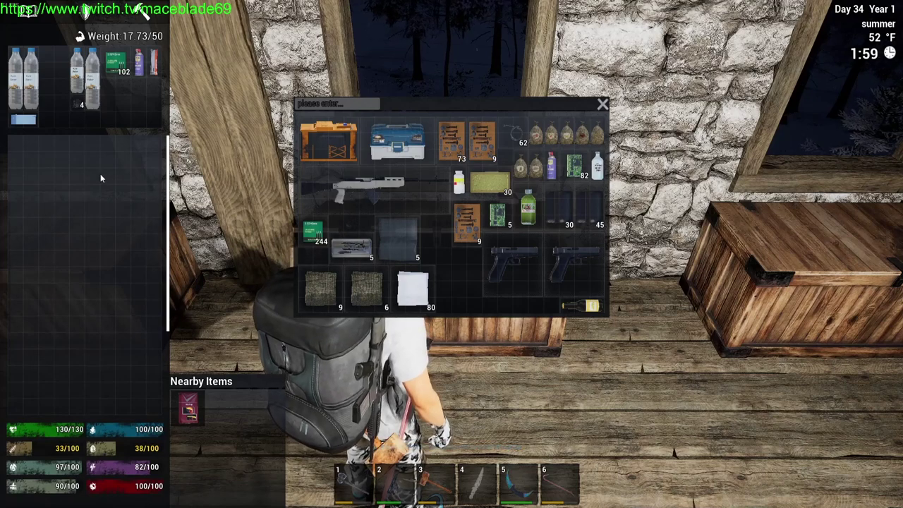
{"action": "left_click_drag", "start_coordinate": [314, 233], "coordinate": [62, 65]}
{"action": "right_click", "coordinate": [63, 67]}
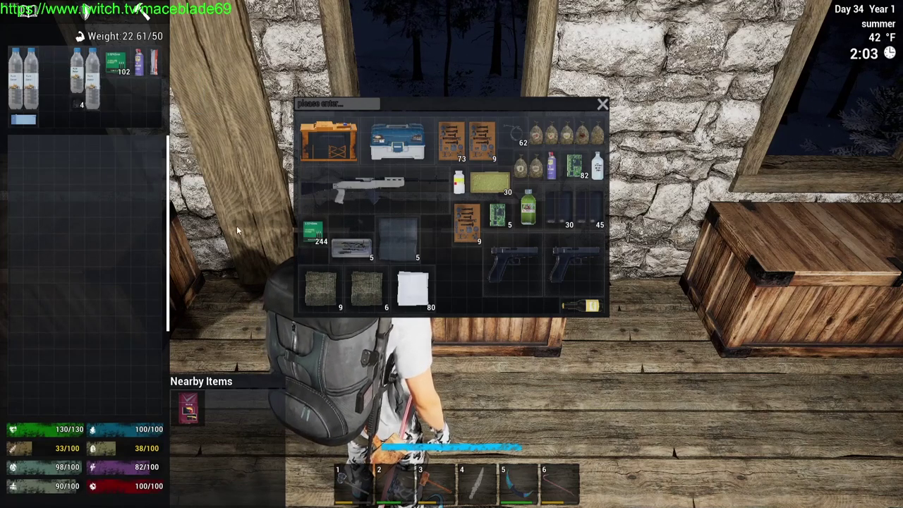
{"action": "right_click", "coordinate": [304, 231]}
{"action": "left_click_drag", "start_coordinate": [57, 64], "coordinate": [312, 233]}
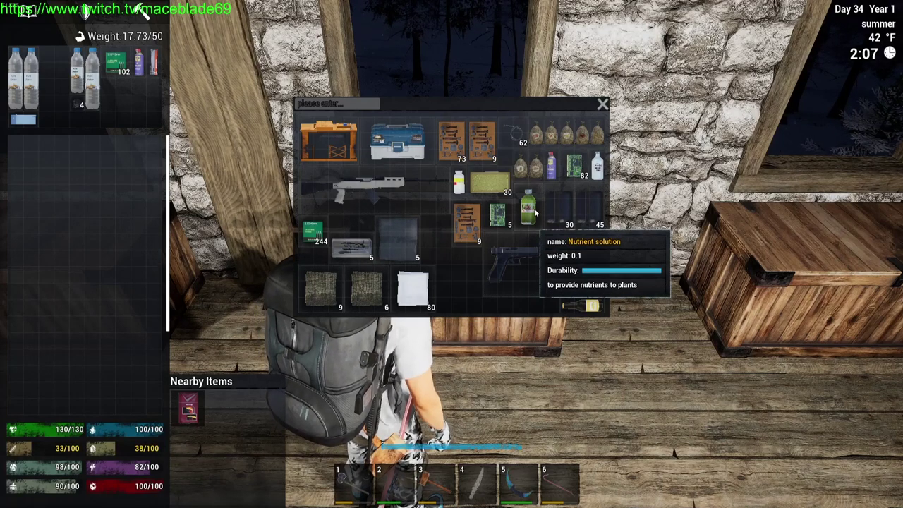
Place the nutrient solution in the first backpack slot, set address 18899C99E6C to 5, and pass the item through the box to duplicate it.
{"action": "left_click_drag", "start_coordinate": [535, 212], "coordinate": [106, 182]}
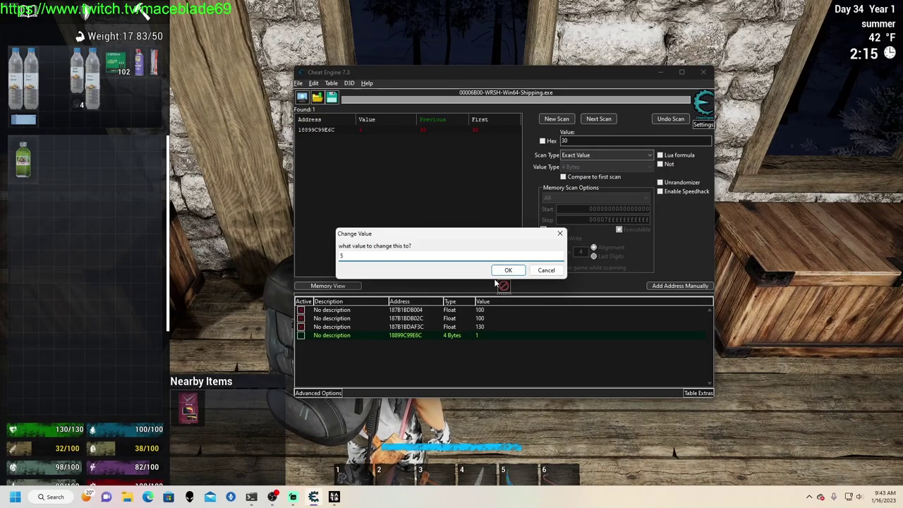
{"action": "left_click", "coordinate": [507, 270]}
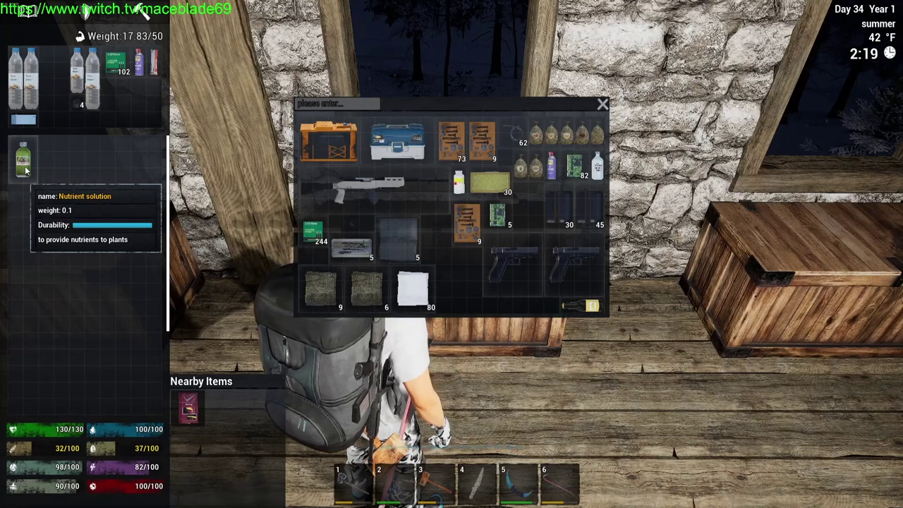
{"action": "left_click_drag", "start_coordinate": [24, 169], "coordinate": [528, 208]}
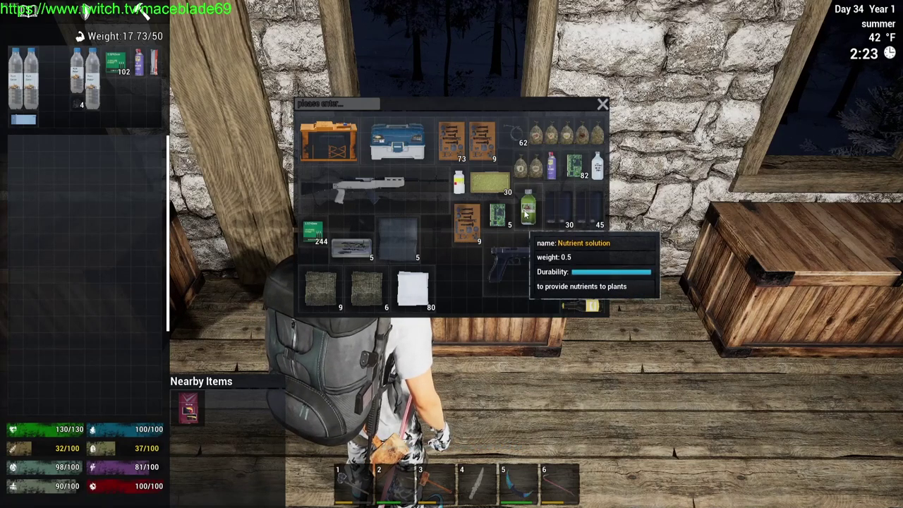
{"action": "left_click_drag", "start_coordinate": [526, 213], "coordinate": [55, 189]}
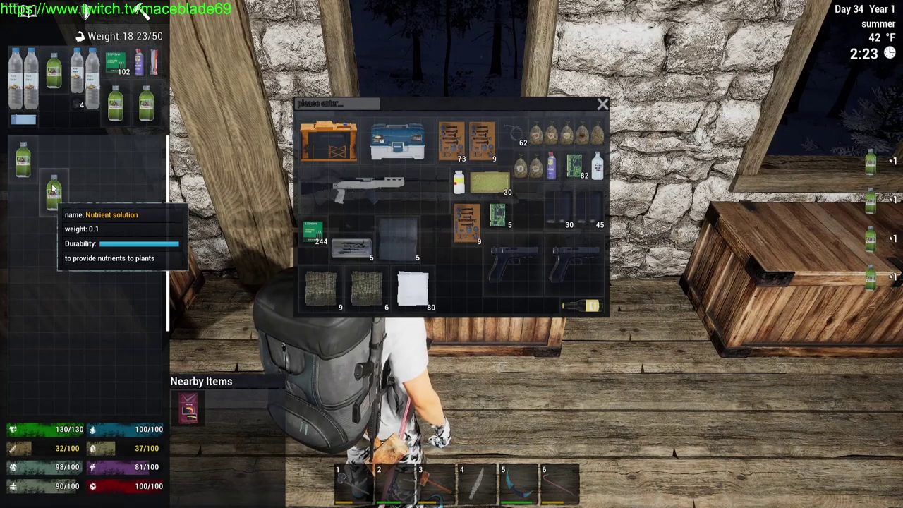
Return three nutrient solution bottles to the wooden box and close it.
{"action": "right_click", "coordinate": [53, 188]}
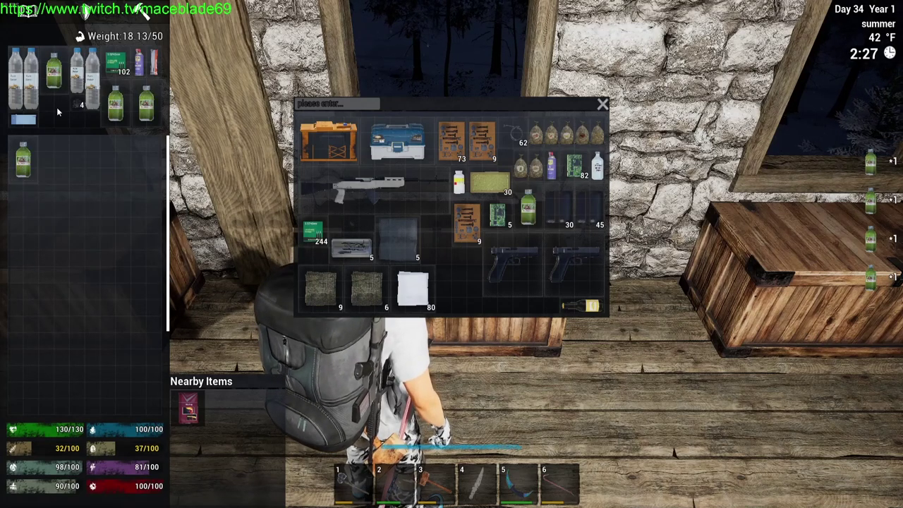
{"action": "right_click", "coordinate": [53, 75]}
{"action": "left_click", "coordinate": [22, 158], "text": "ctrl"}
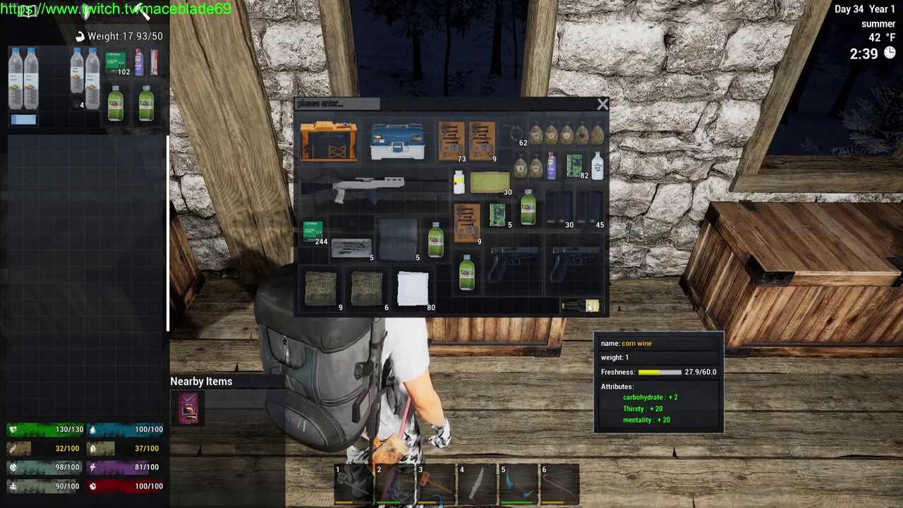
{"action": "left_click", "coordinate": [602, 105]}
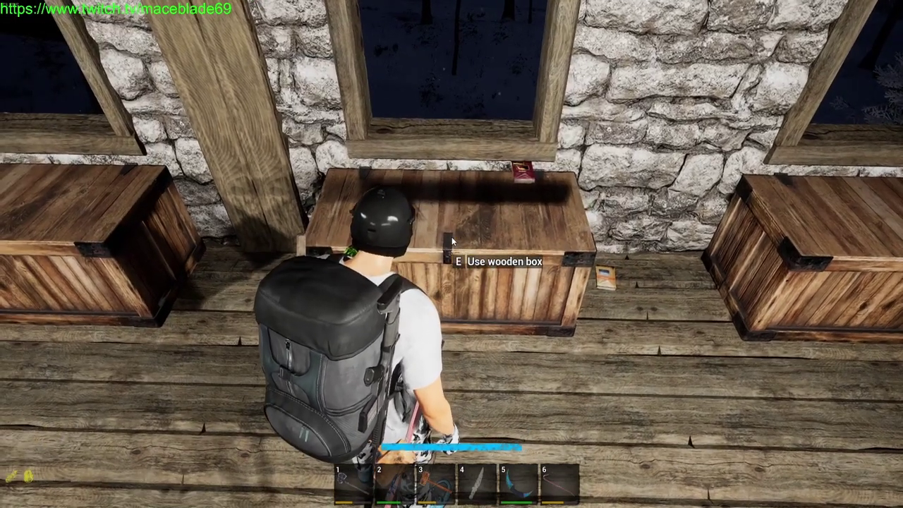
Reopen the wooden box, take the toolbox into the backpack and put it back in the box.
{"action": "key", "text": "e"}
{"action": "left_click_drag", "start_coordinate": [398, 146], "coordinate": [418, 148]}
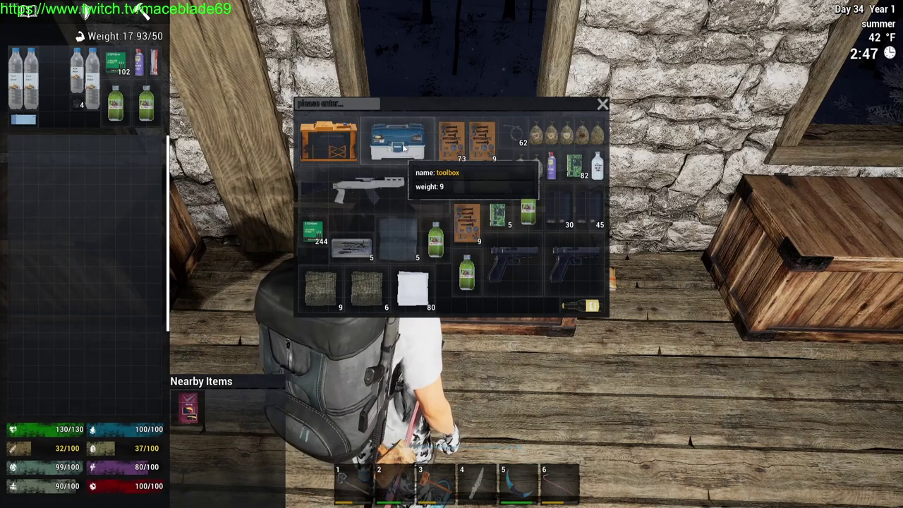
{"action": "right_click", "coordinate": [404, 149]}
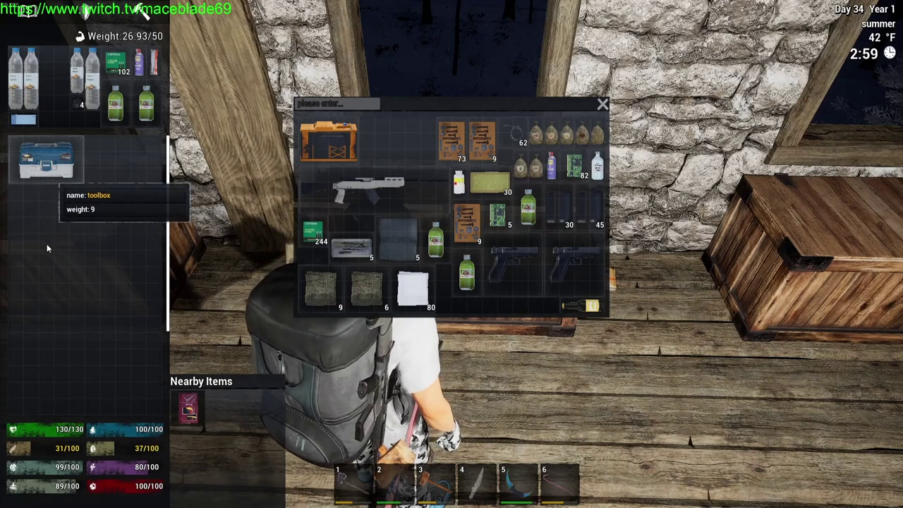
{"action": "right_click", "coordinate": [51, 167]}
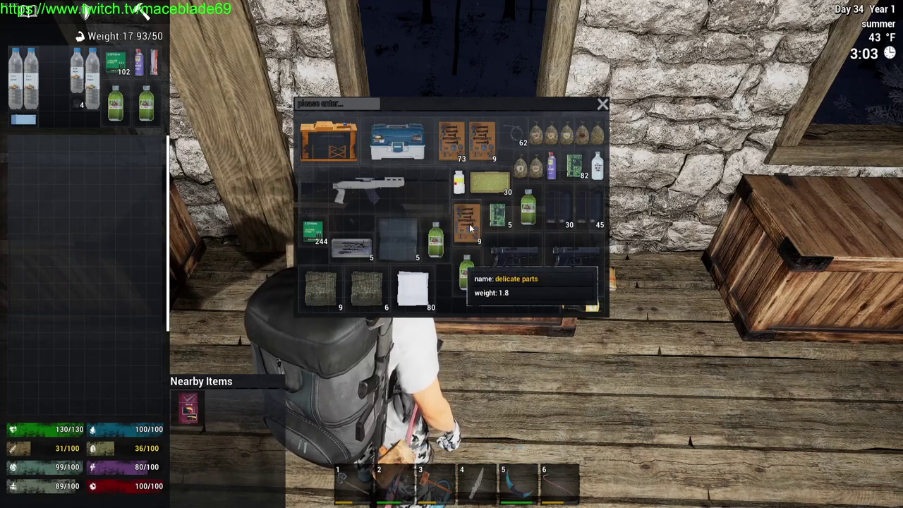
Duplicate the G18 pistol twice, each time placing it in the first backpack slot and setting address 18899C99E6C to 2.
{"action": "right_click", "coordinate": [568, 265]}
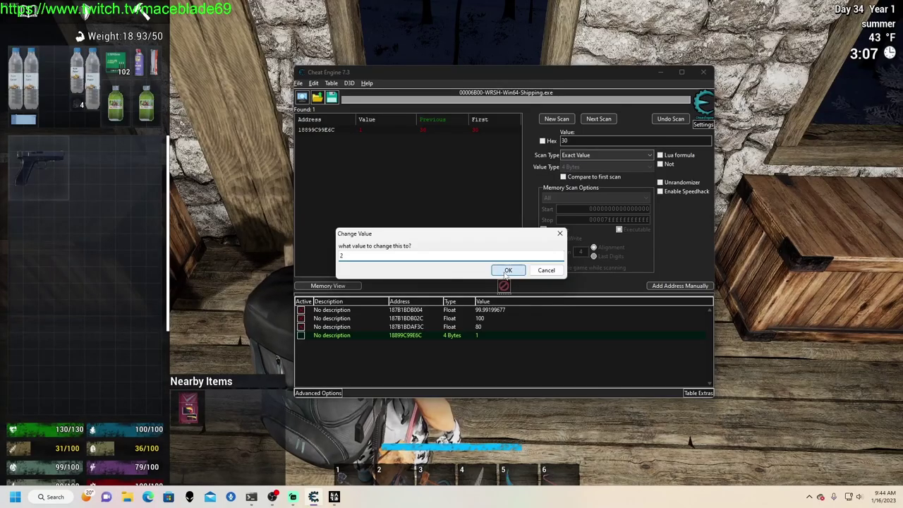
{"action": "key", "text": "Return"}
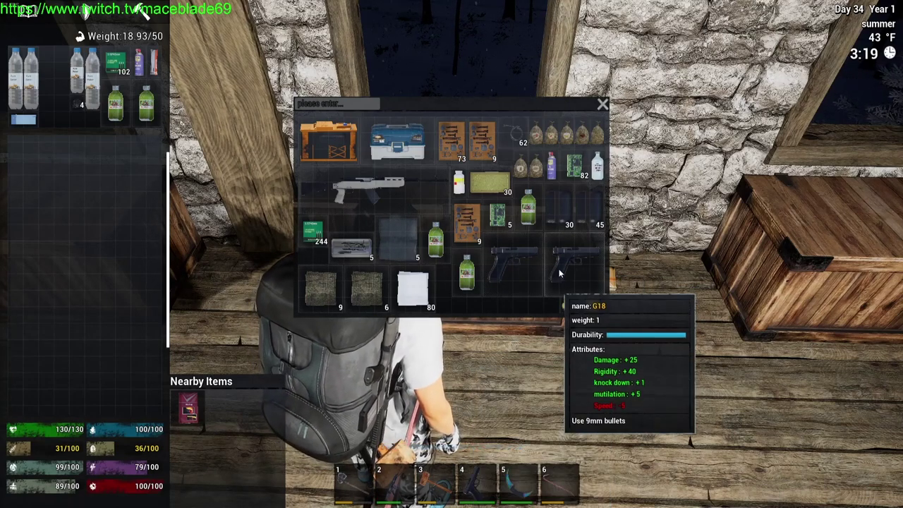
{"action": "left_click_drag", "start_coordinate": [575, 261], "coordinate": [32, 174]}
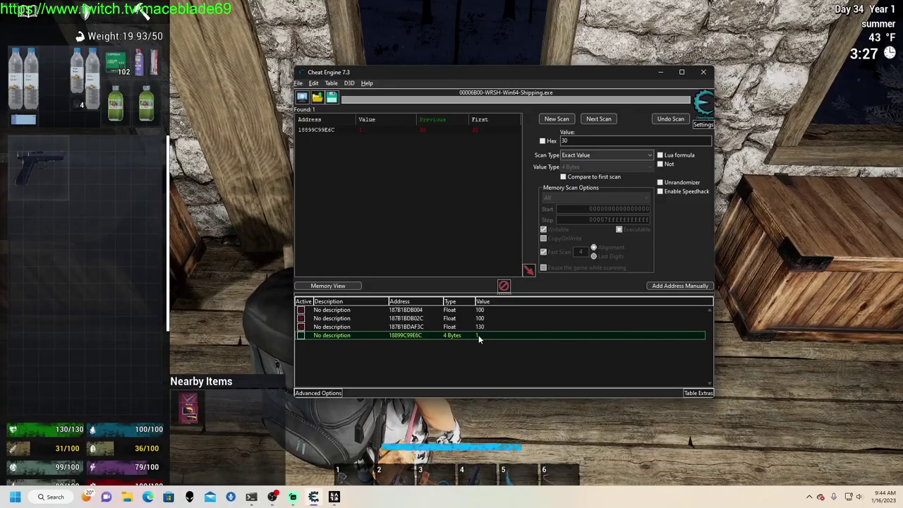
{"action": "double_click", "coordinate": [476, 335]}
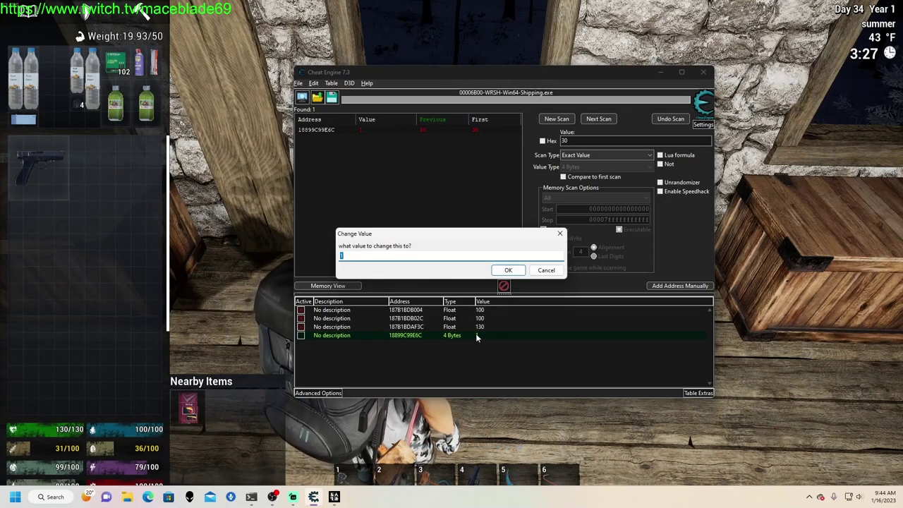
{"action": "type", "text": "2"}
{"action": "left_click", "coordinate": [508, 269]}
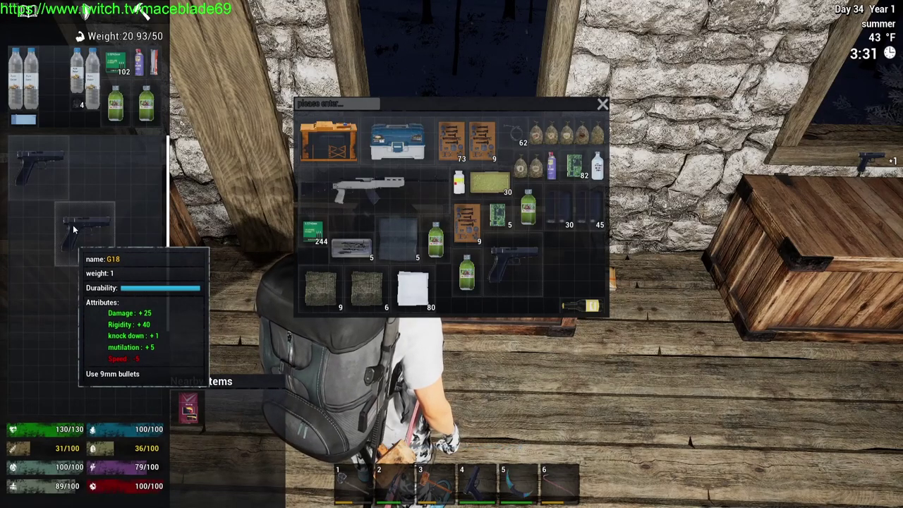
Split off the duplicated G18, return one pistol to the wooden box, drop the other on the floor and close the box.
{"action": "left_click_drag", "start_coordinate": [64, 217], "coordinate": [91, 204]}
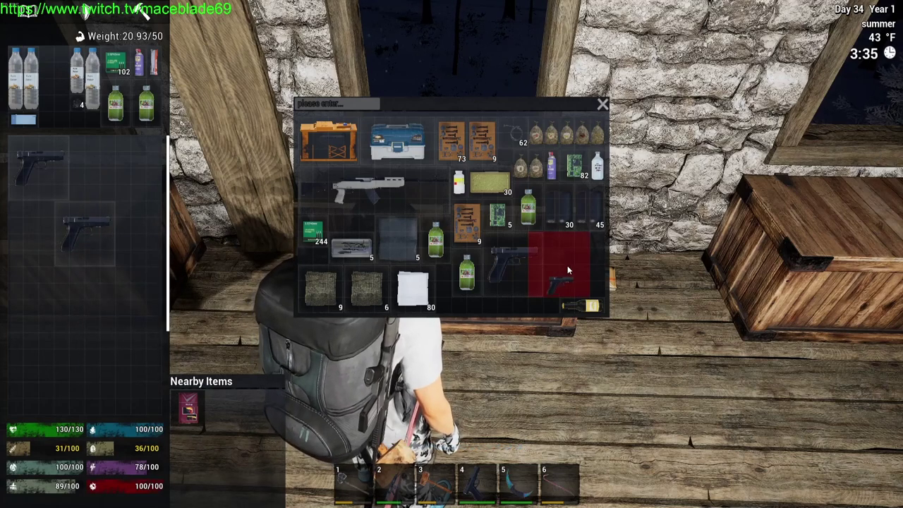
{"action": "left_click_drag", "start_coordinate": [567, 270], "coordinate": [563, 266]}
{"action": "left_click_drag", "start_coordinate": [46, 177], "coordinate": [229, 197]}
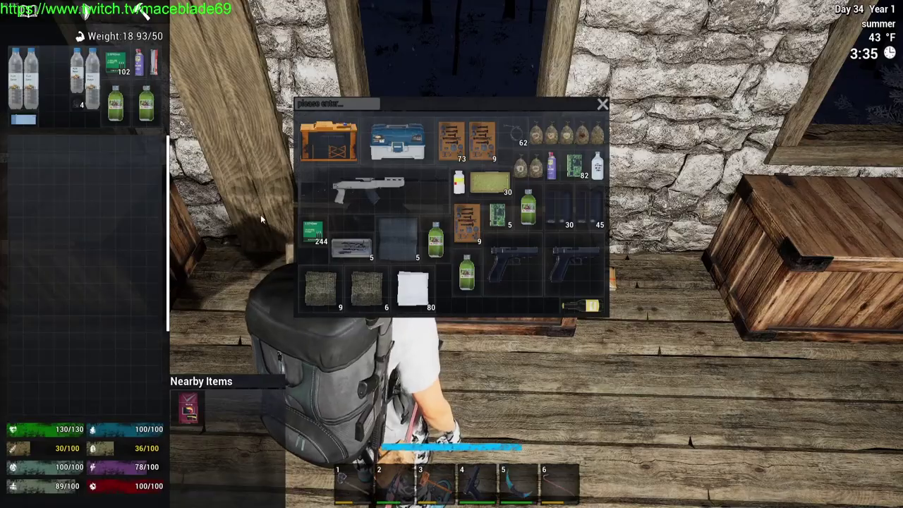
{"action": "key", "text": "Tab"}
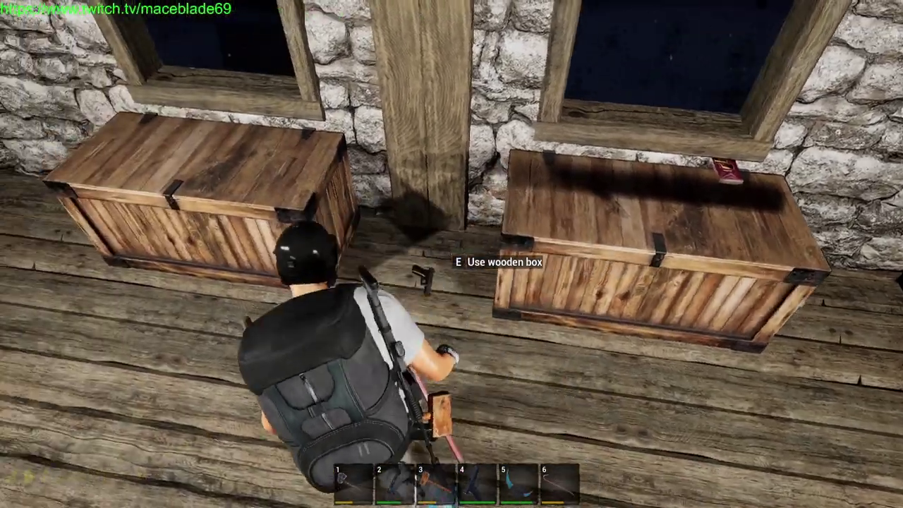
At the weapons box, move the SCAR from hotbar slot 2 into the backpack, maintain it and return it to slot 2.
{"action": "key", "text": "e"}
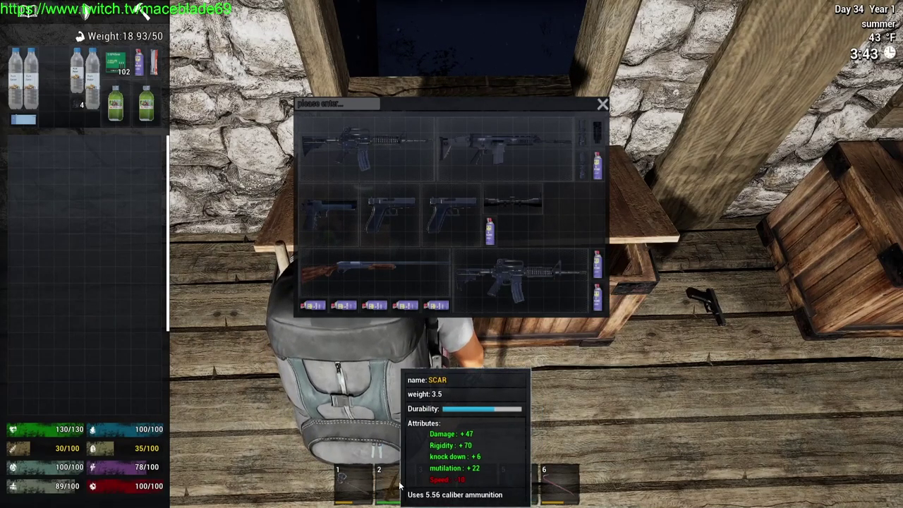
{"action": "left_click_drag", "start_coordinate": [373, 462], "coordinate": [79, 222]}
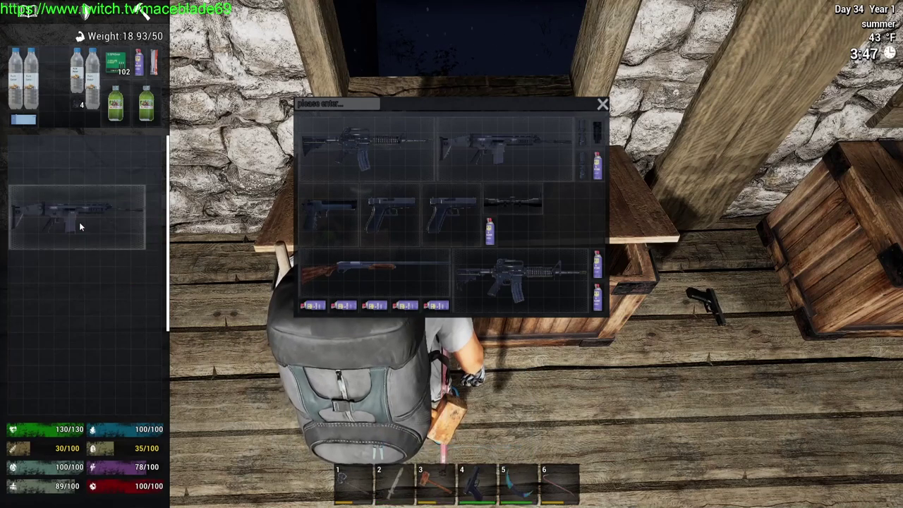
{"action": "right_click", "coordinate": [79, 222]}
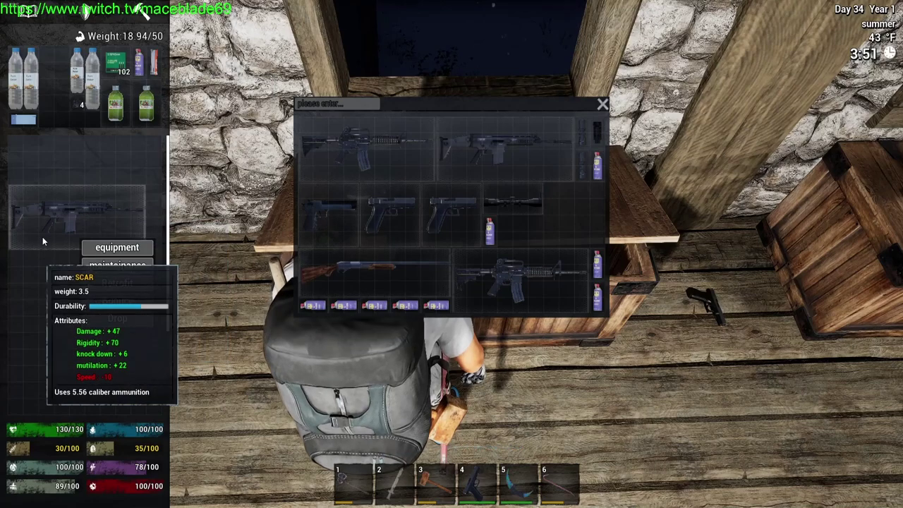
{"action": "left_click", "coordinate": [111, 267]}
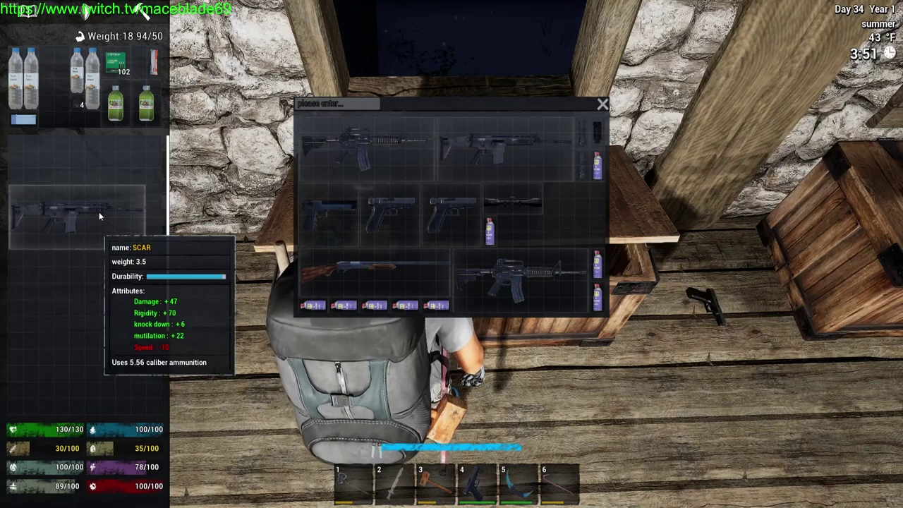
{"action": "left_click_drag", "start_coordinate": [398, 486], "coordinate": [398, 486]}
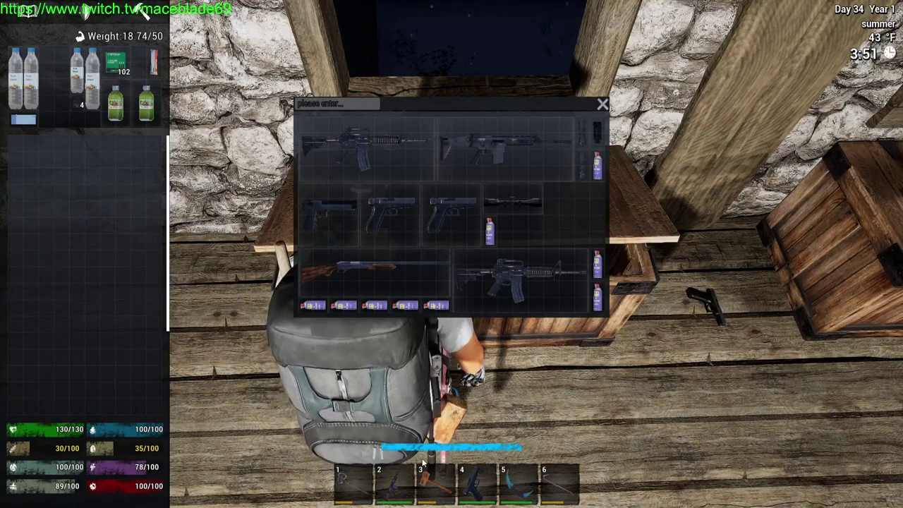
{"action": "key", "text": "Tab"}
Walk through the house past the charcoal furnace to the crafting workbench and check the items stored in it.
{"action": "key", "text": "w"}
{"action": "key", "text": "w"}
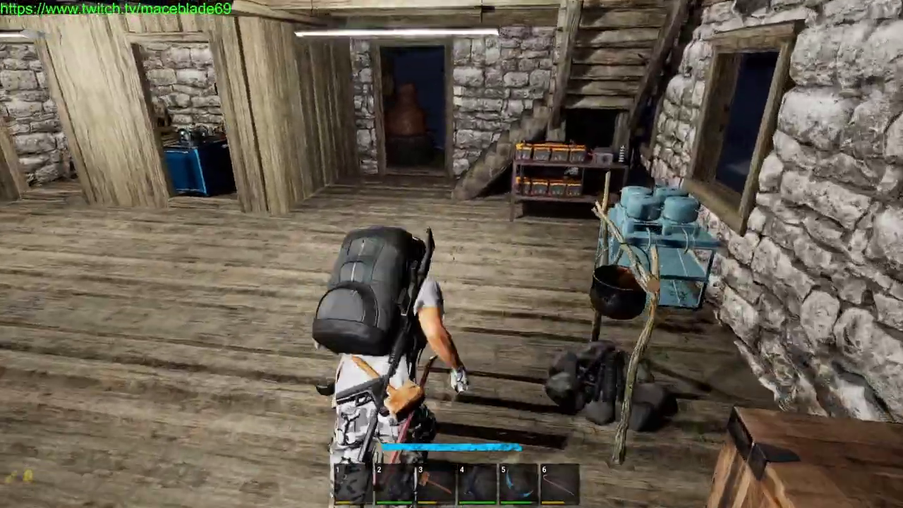
{"action": "key", "text": "w"}
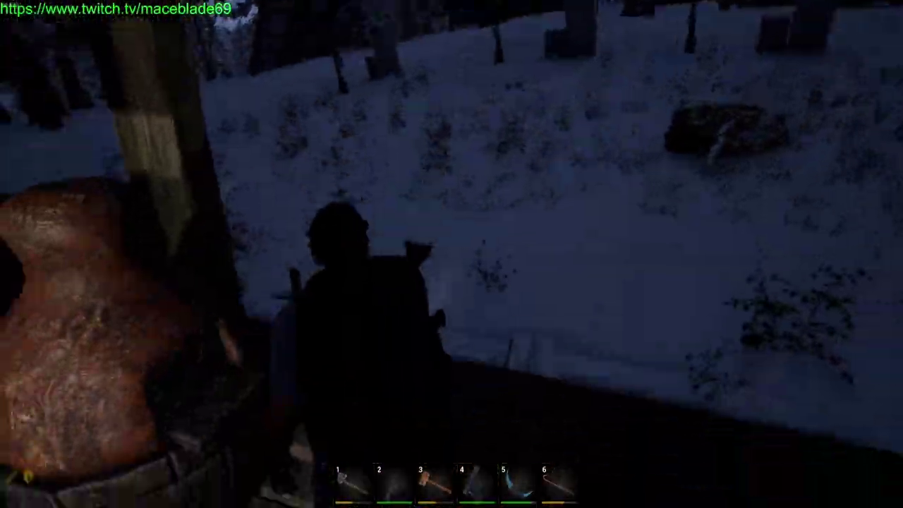
{"action": "key", "text": "w"}
{"action": "key", "text": "w"}
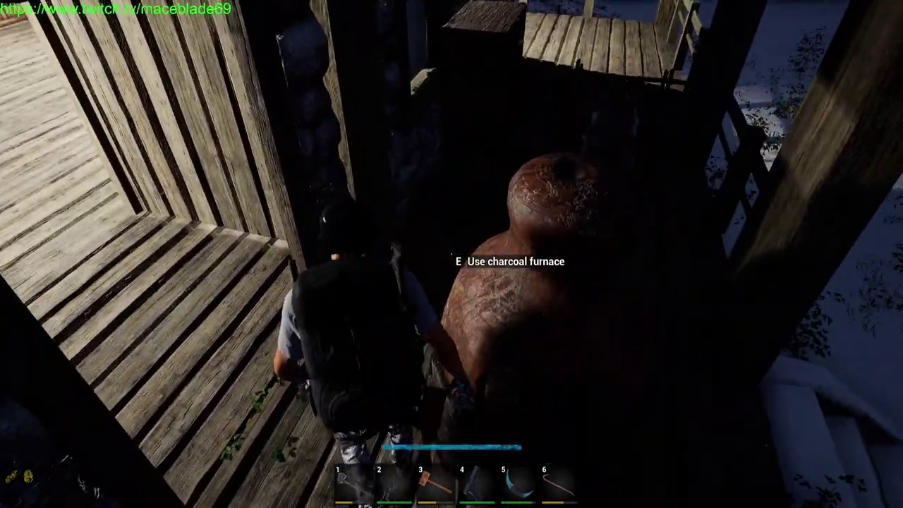
{"action": "key", "text": "w"}
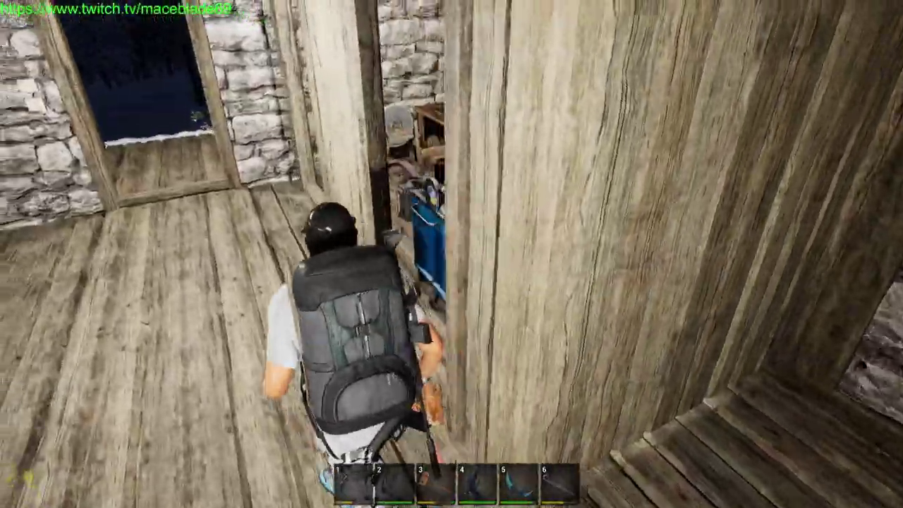
{"action": "key", "text": "w"}
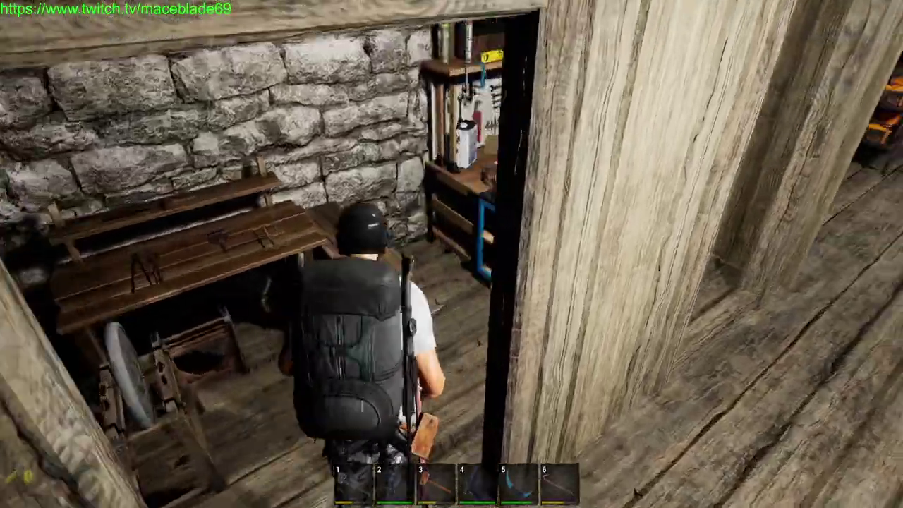
{"action": "key", "text": "e"}
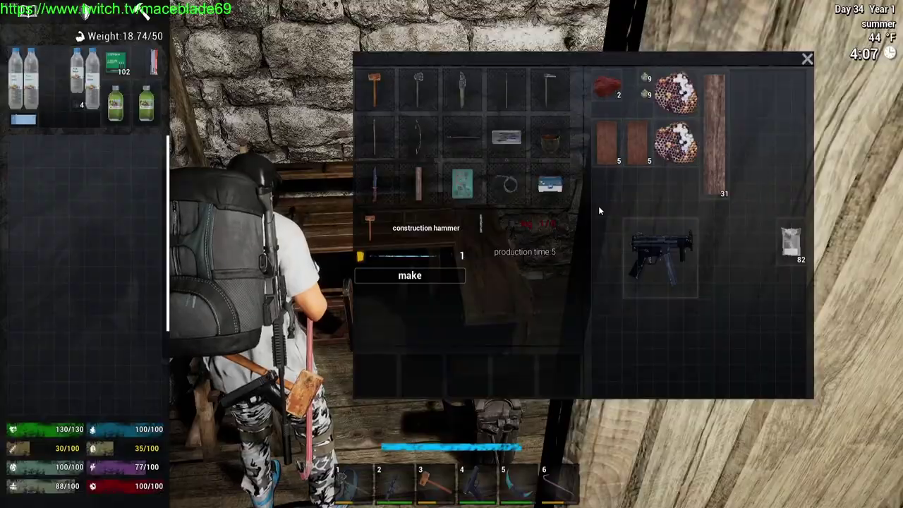
{"action": "key", "text": "e"}
Take the stone from the corner wooden box into the first backpack slot and set address 18899C99E6C to 31.
{"action": "key", "text": "w"}
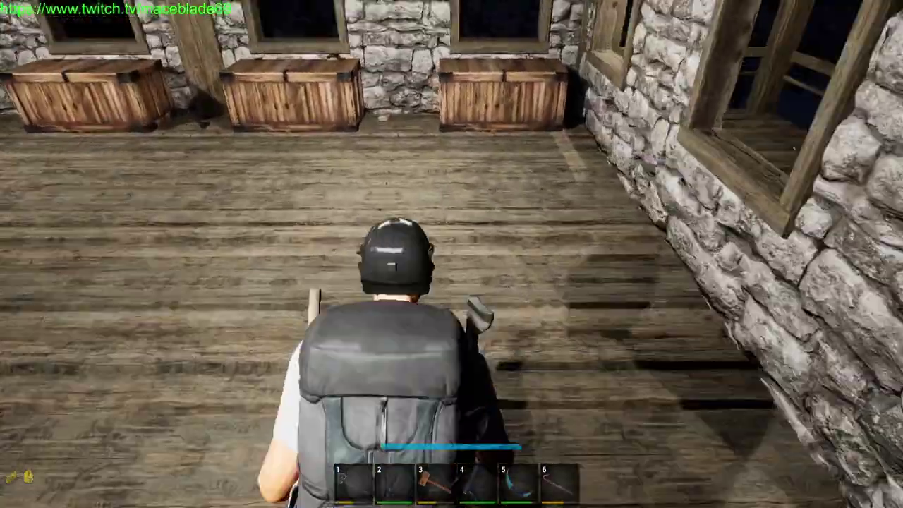
{"action": "key", "text": "e"}
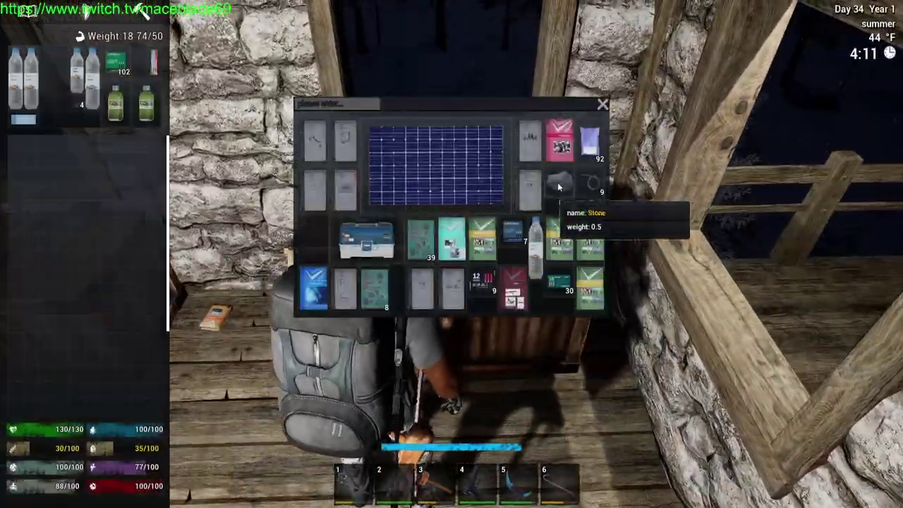
{"action": "left_click_drag", "start_coordinate": [55, 62], "coordinate": [23, 150]}
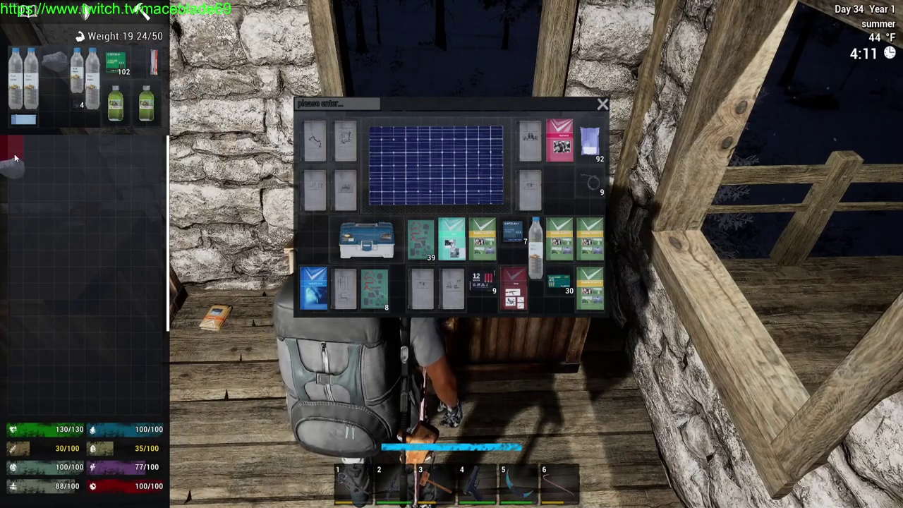
{"action": "key", "text": "Escape"}
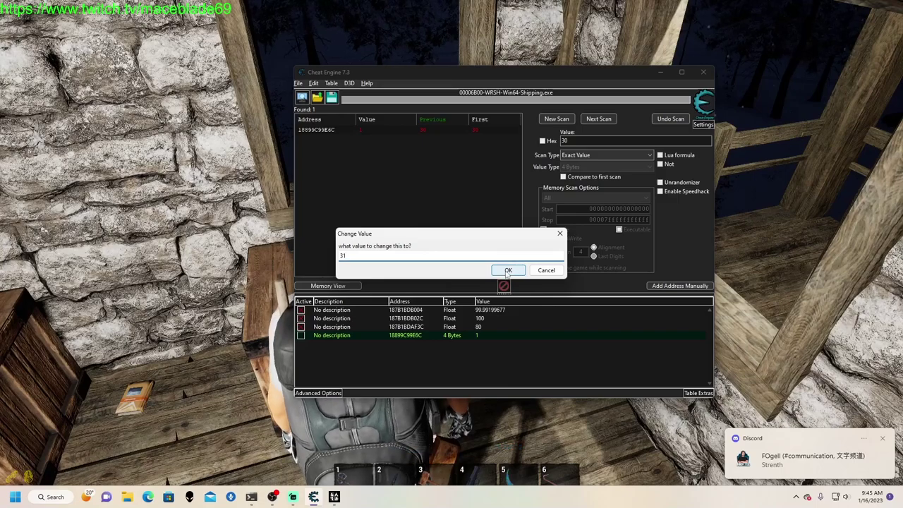
{"action": "left_click", "coordinate": [508, 271]}
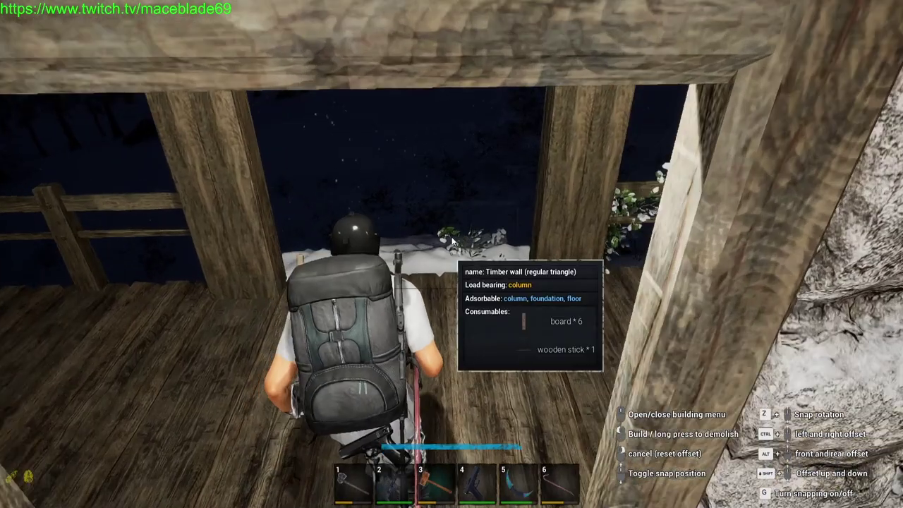
Place two stone foundation blueprints side by side next to the outdoor stairs and leave placement mode.
{"action": "middle_click", "coordinate": [452, 254]}
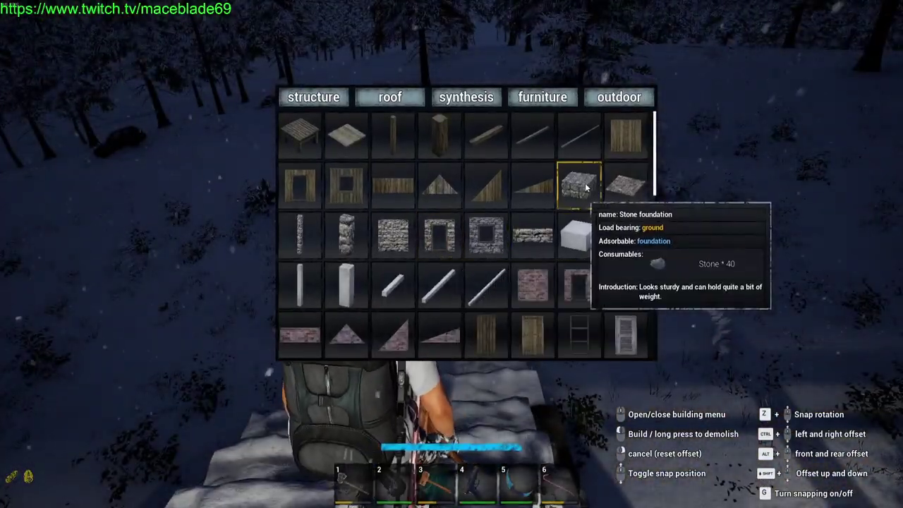
{"action": "left_click", "coordinate": [586, 187]}
{"action": "key", "text": "w"}
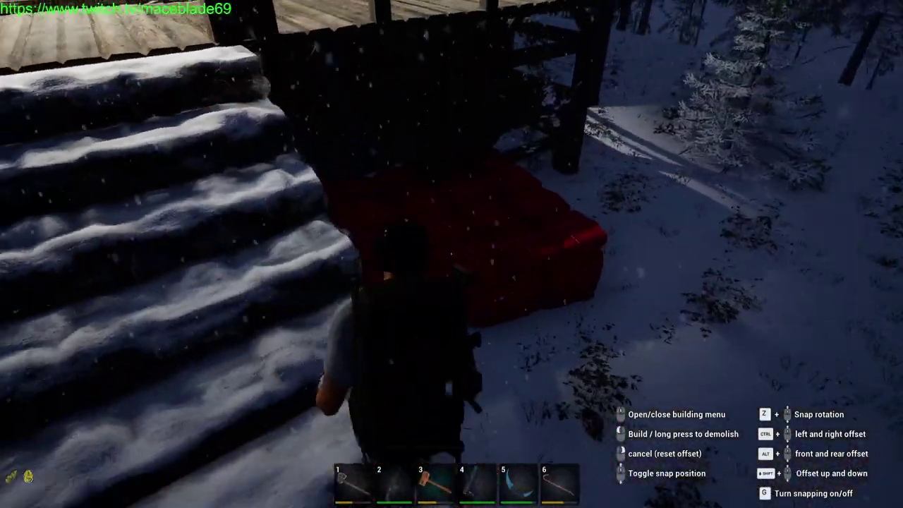
{"action": "key", "text": "w"}
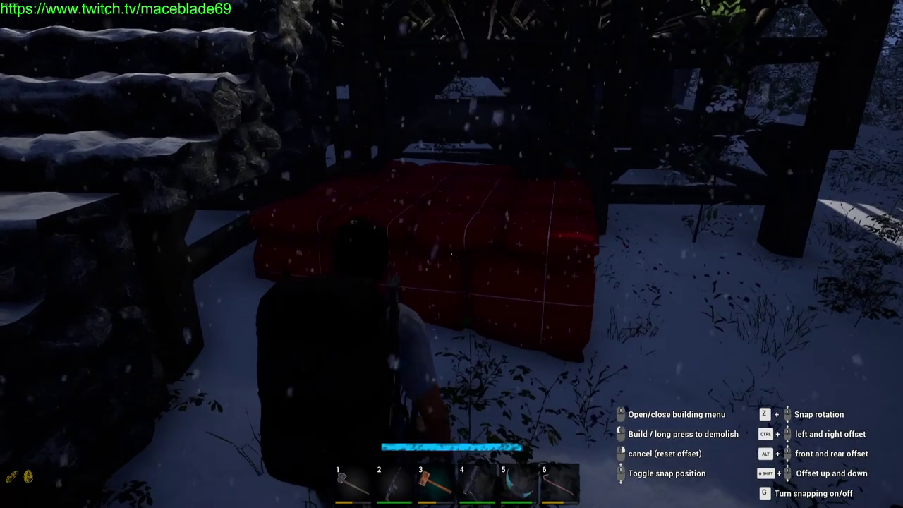
{"action": "key", "text": "w"}
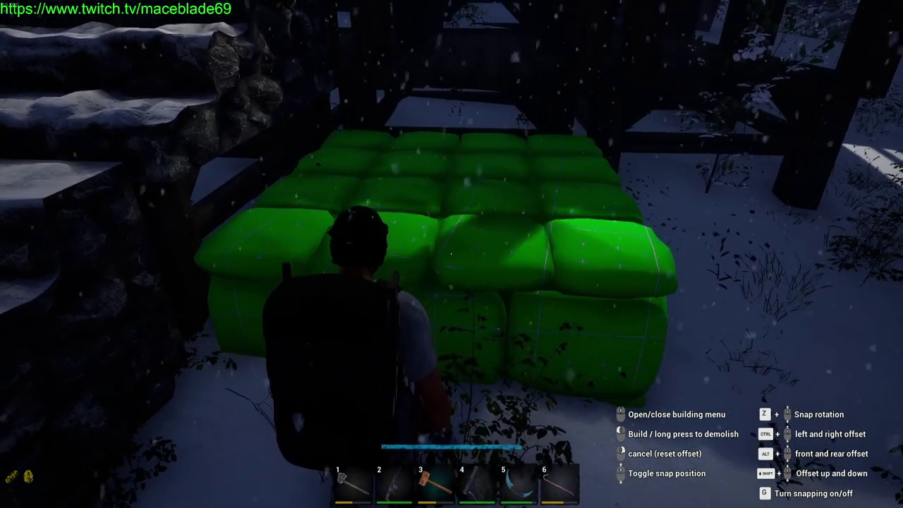
{"action": "left_click", "coordinate": [452, 253]}
{"action": "key", "text": "d"}
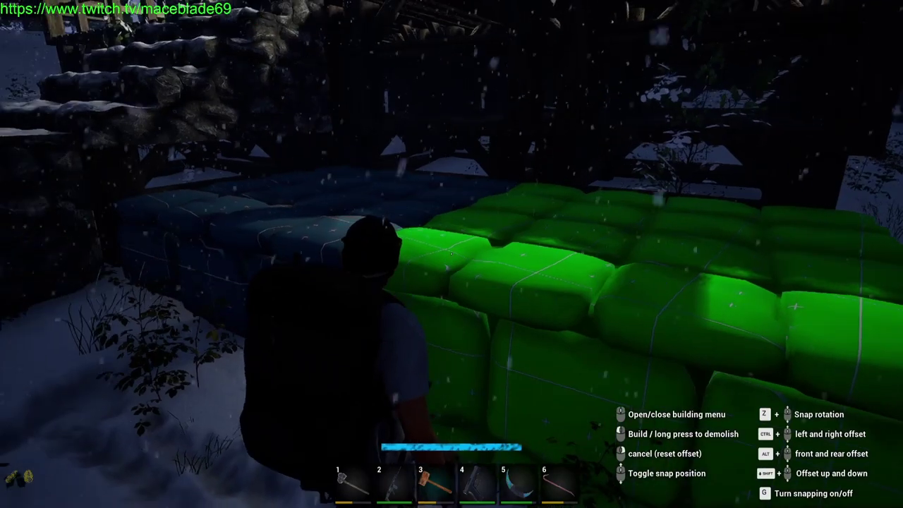
{"action": "left_click", "coordinate": [452, 254]}
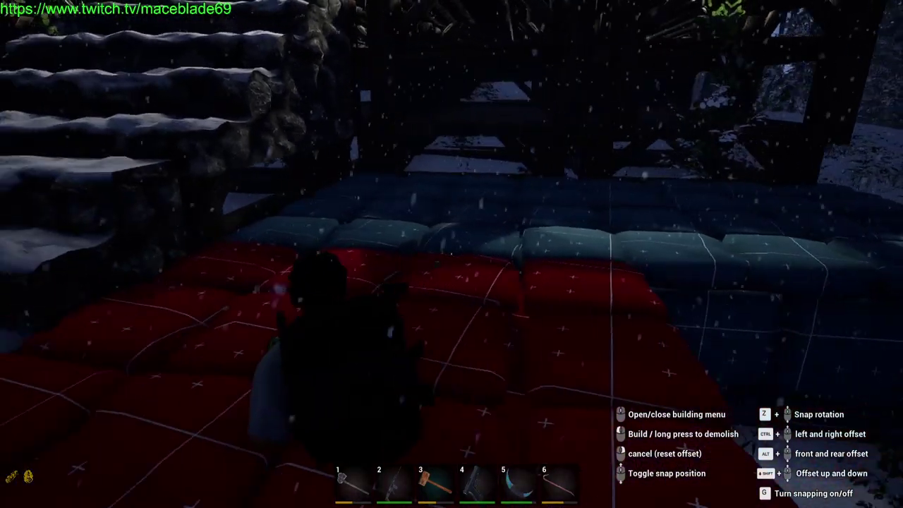
{"action": "right_click", "coordinate": [451, 254]}
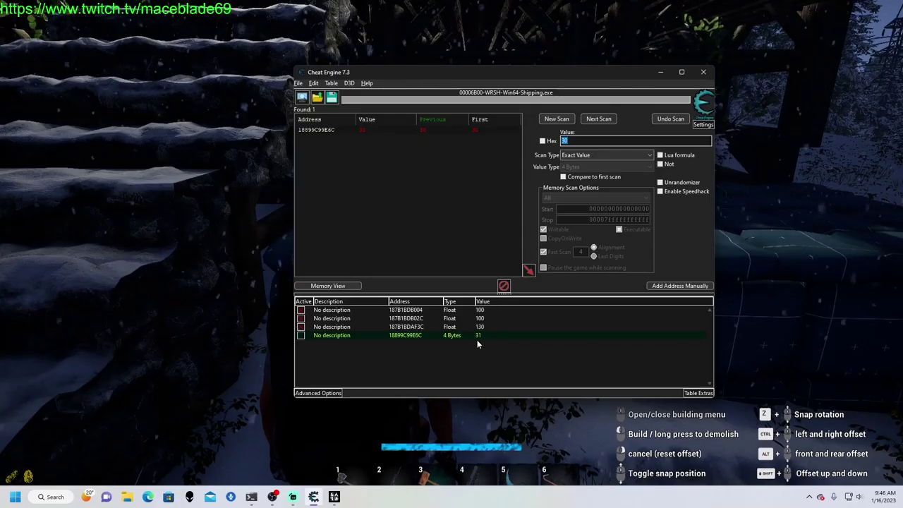
Set the value of address 18899C99E6C to 81 for the stone in the first backpack slot.
{"action": "double_click", "coordinate": [477, 335]}
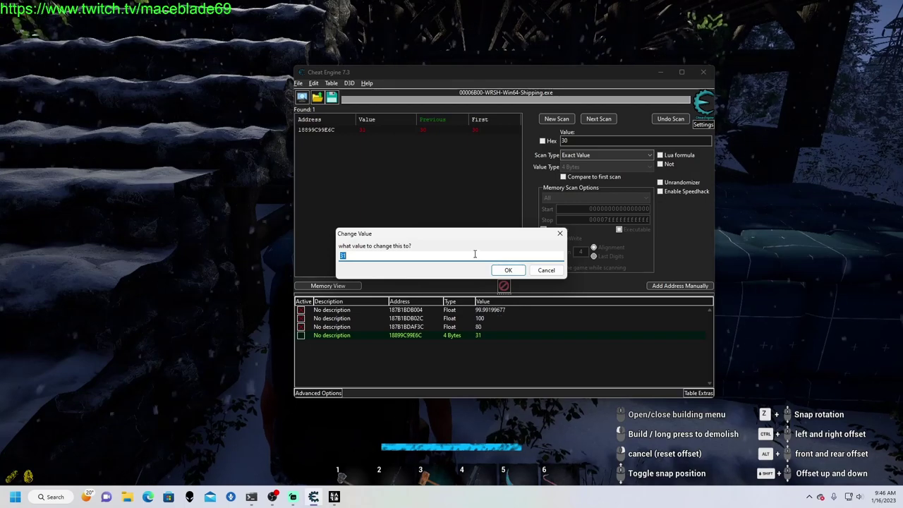
{"action": "type", "text": "81"}
{"action": "left_click", "coordinate": [505, 269]}
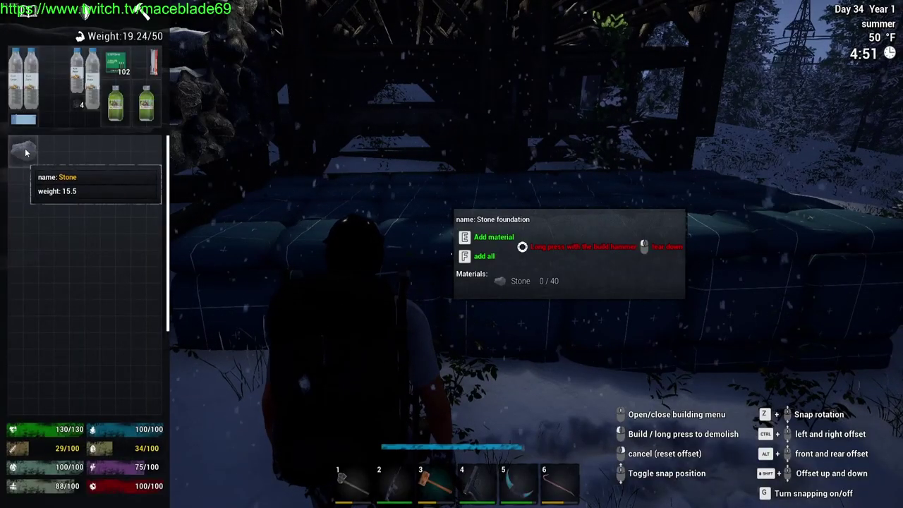
Add all required stone to both stone foundation blueprints beside the outdoor stairs and check the stone left in the backpack.
{"action": "key", "text": "Tab"}
{"action": "key", "text": "f"}
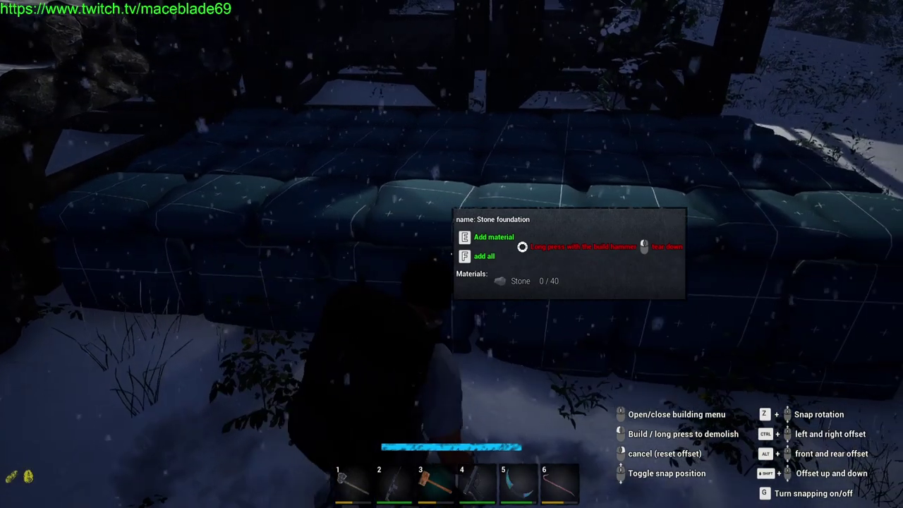
{"action": "key", "text": "w"}
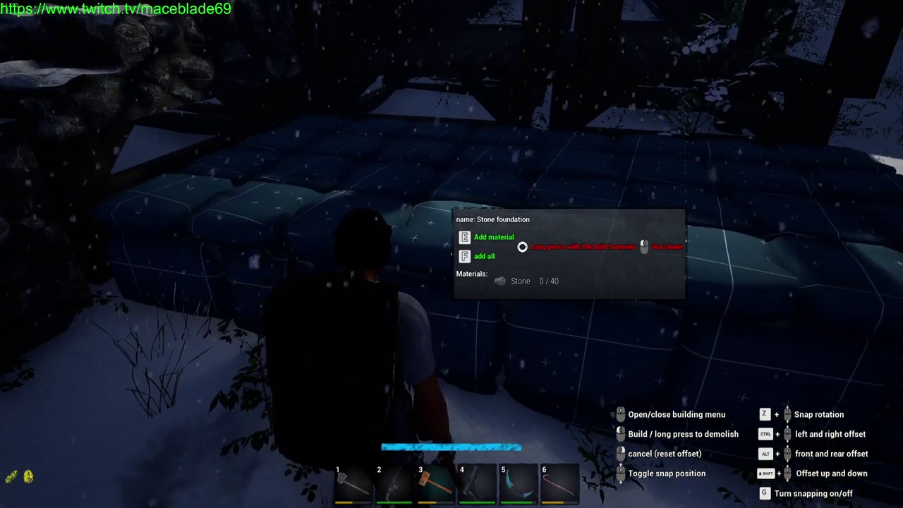
{"action": "key", "text": "f"}
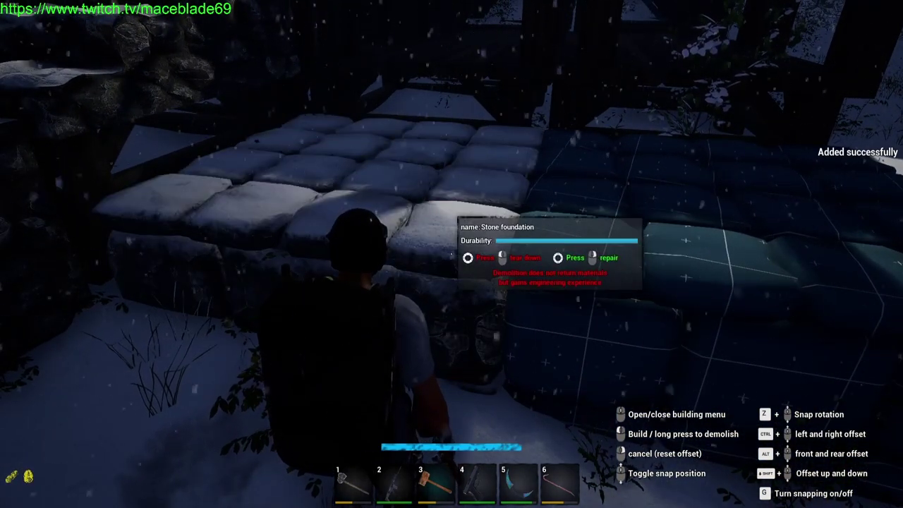
{"action": "key", "text": "d"}
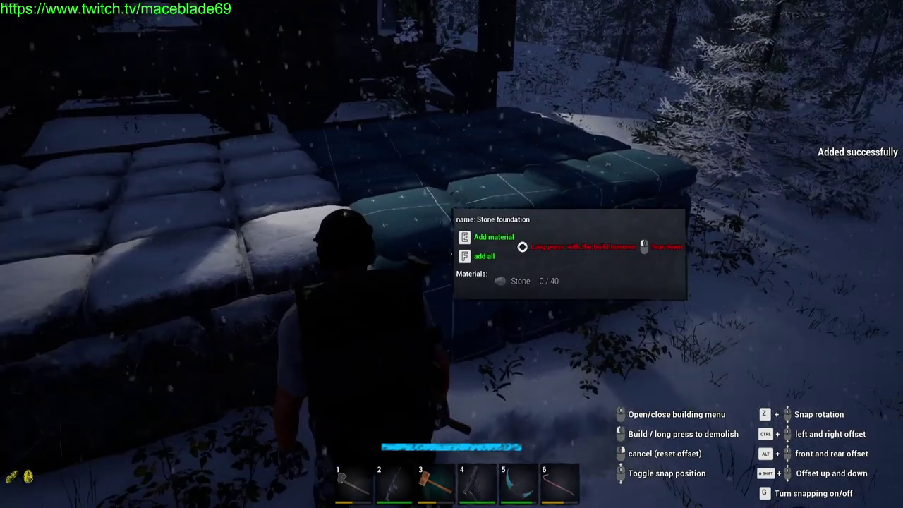
{"action": "key", "text": "f"}
{"action": "key", "text": "Tab"}
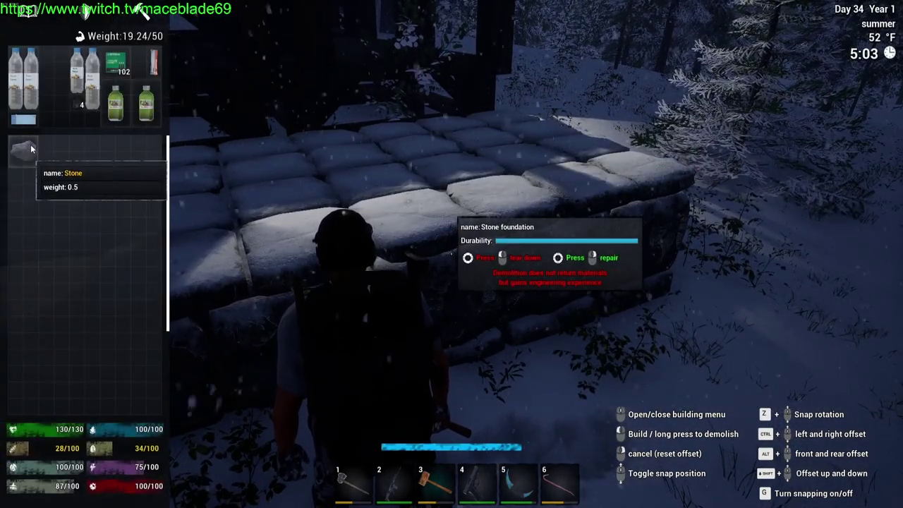
{"action": "key", "text": "Tab"}
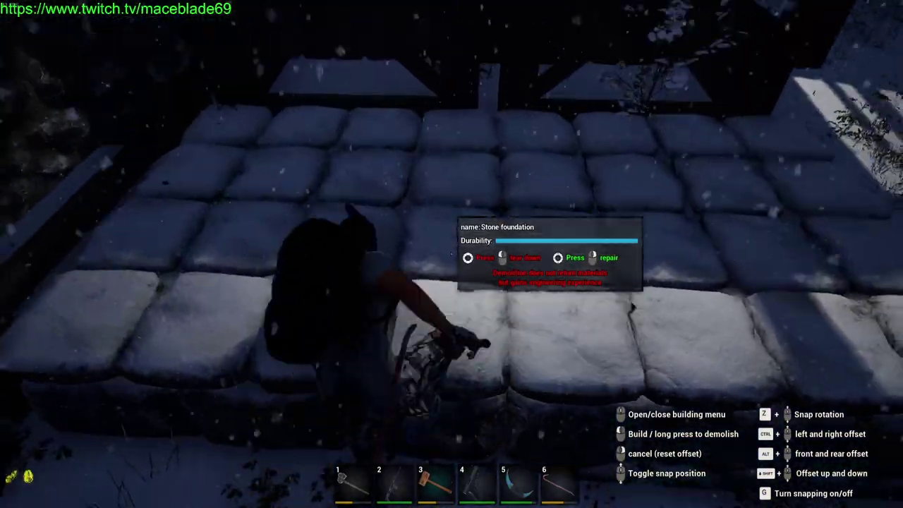
Walk up the outdoor stairs into the house and check the power levels of the batteries on the rack by the indoor staircase.
{"action": "key", "text": "w"}
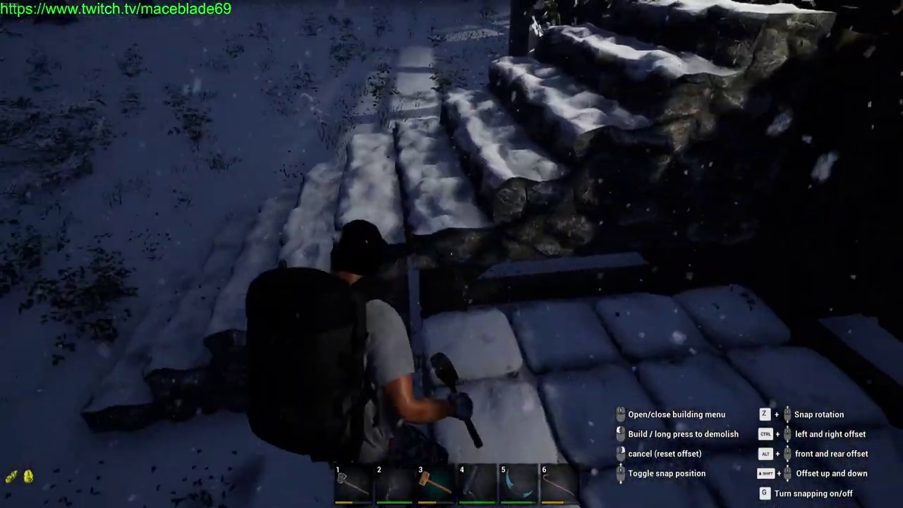
{"action": "key", "text": "a"}
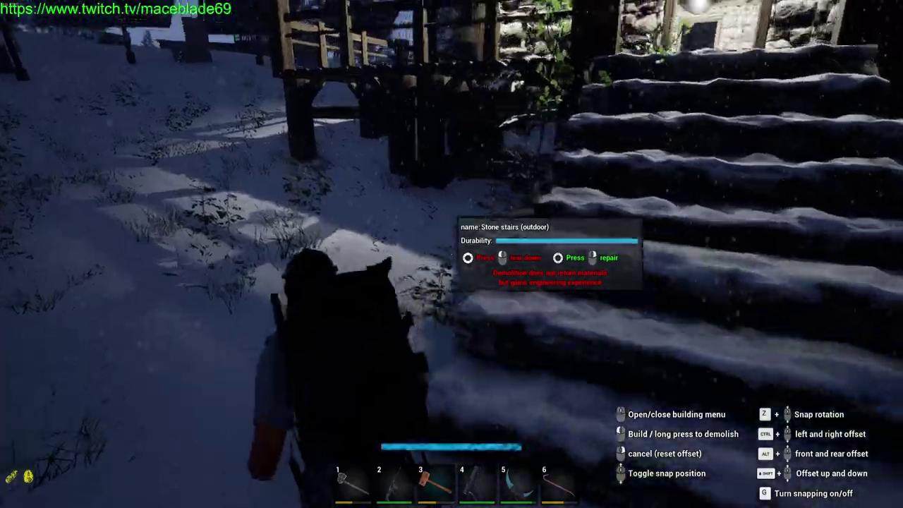
{"action": "key", "text": "w"}
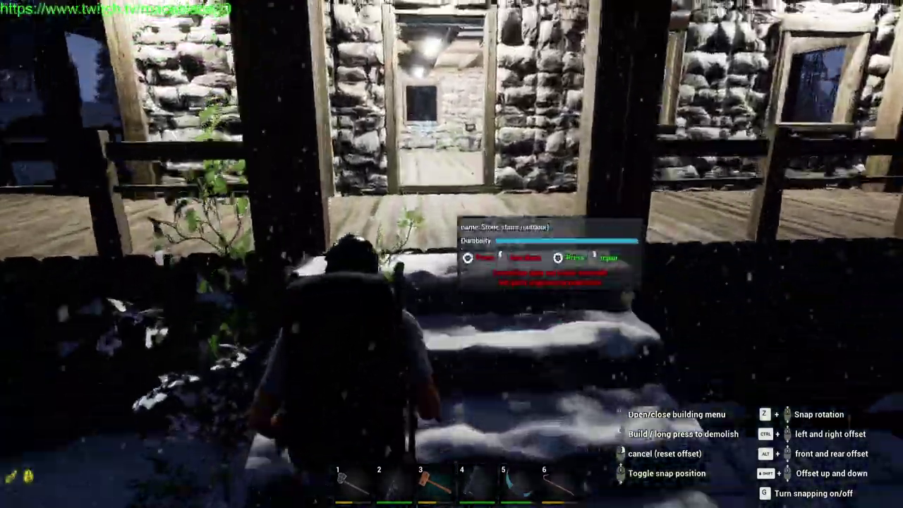
{"action": "key", "text": "w"}
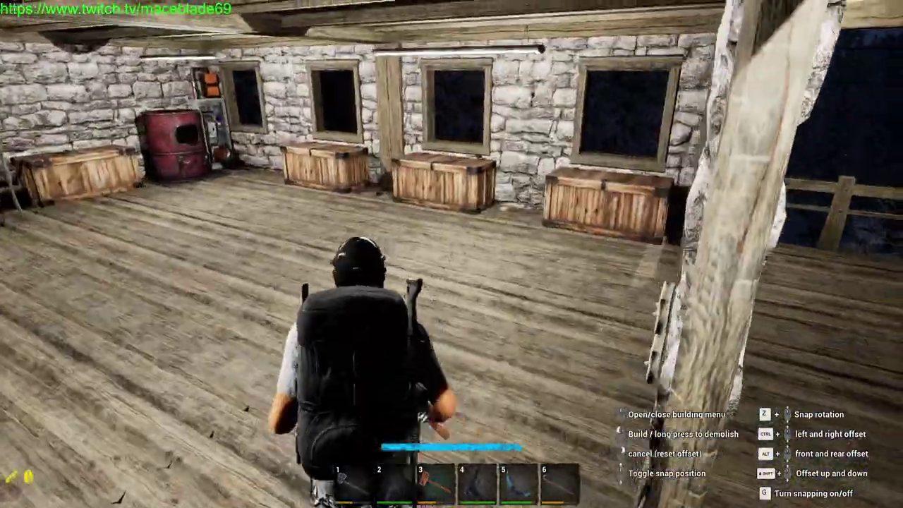
{"action": "key", "text": "w"}
{"action": "key", "text": "Tab"}
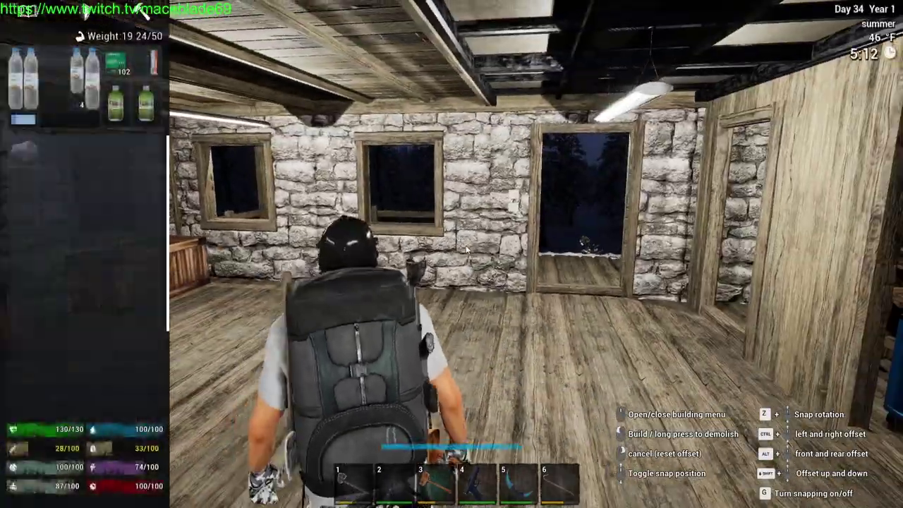
{"action": "key", "text": "Tab"}
{"action": "key", "text": "w"}
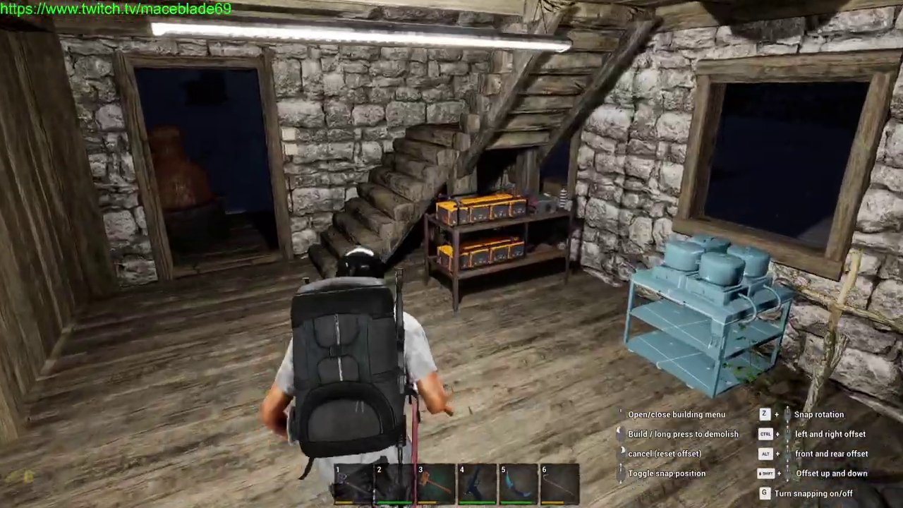
{"action": "key", "text": "w"}
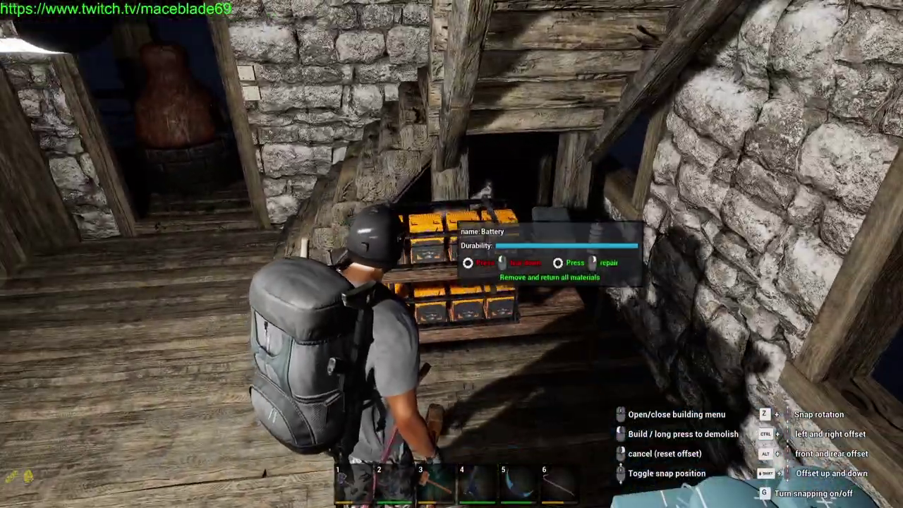
{"action": "key", "text": "e"}
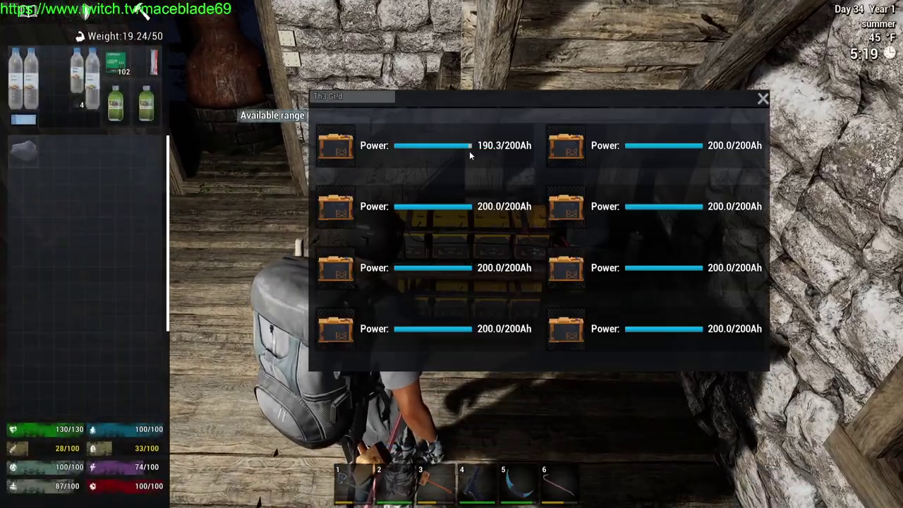
{"action": "key", "text": "Tab"}
Cross the house to the crafting workbench and examine its recipes and stored items.
{"action": "key", "text": "w"}
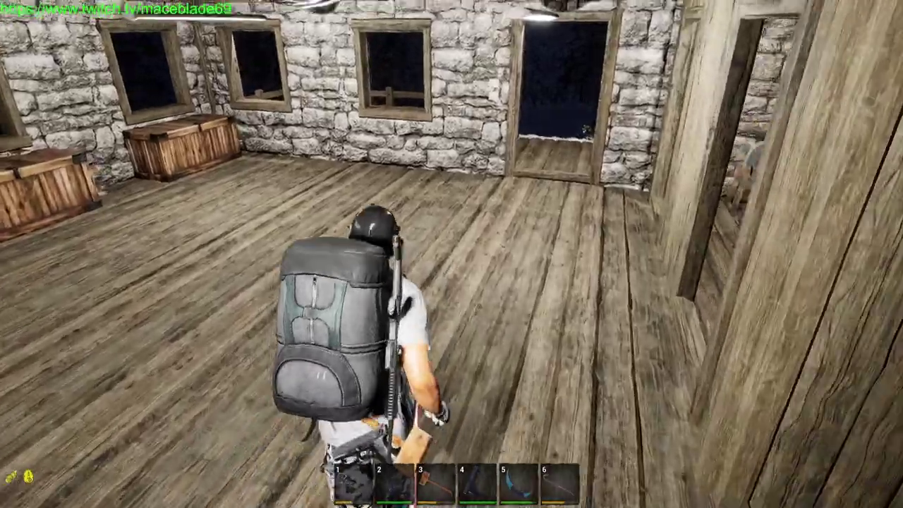
{"action": "key", "text": "w"}
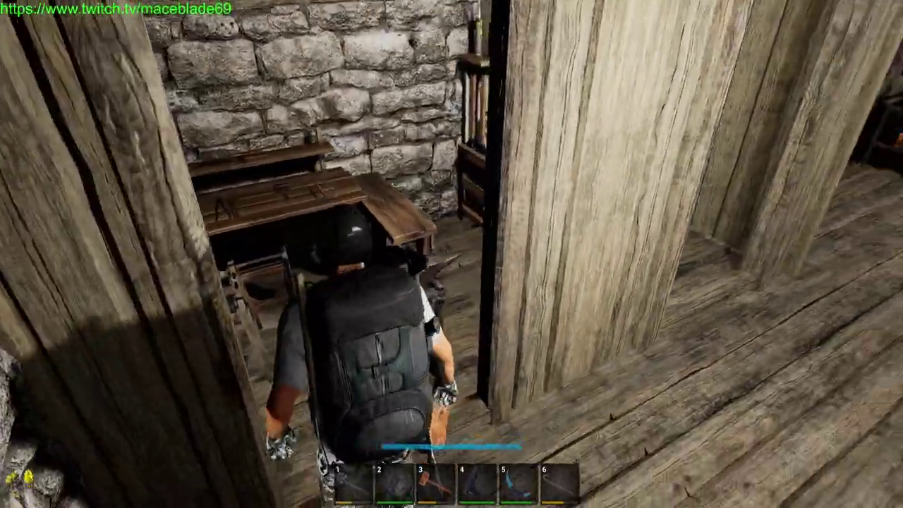
{"action": "key", "text": "e"}
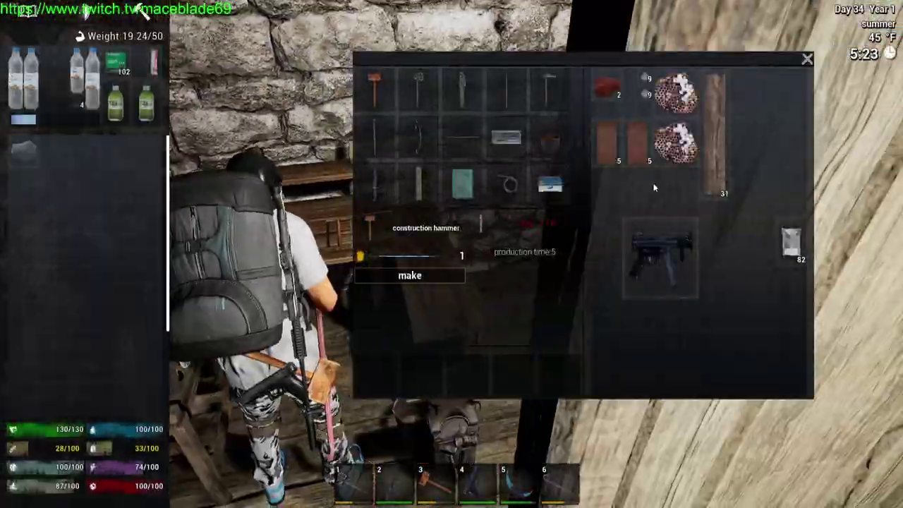
{"action": "left_click", "coordinate": [807, 59]}
{"action": "key", "text": "Tab"}
Walk to the bonfire beside the wooden box and inspect its cooking slots and pot.
{"action": "key", "text": "w"}
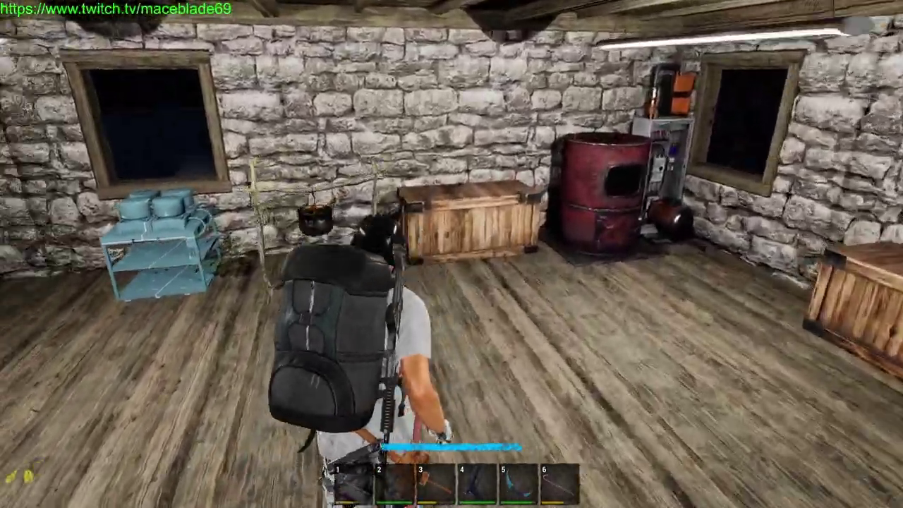
{"action": "key", "text": "e"}
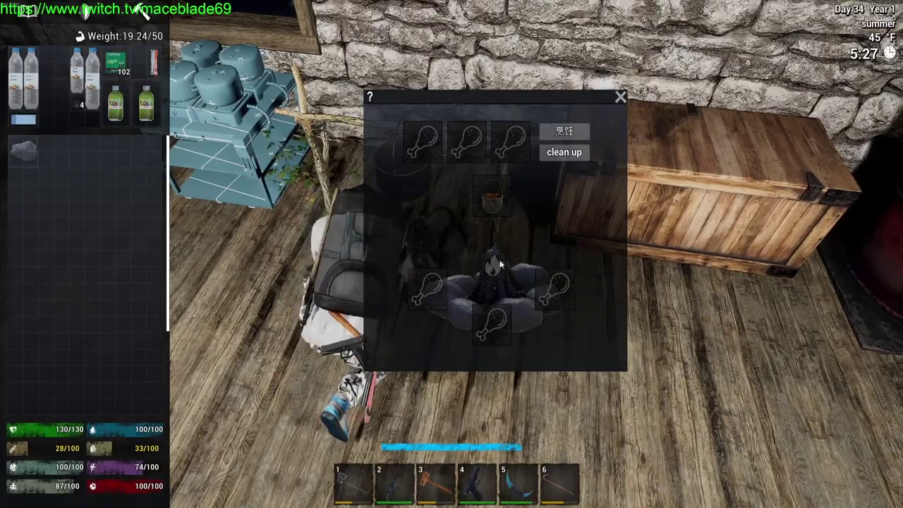
{"action": "key", "text": "Escape"}
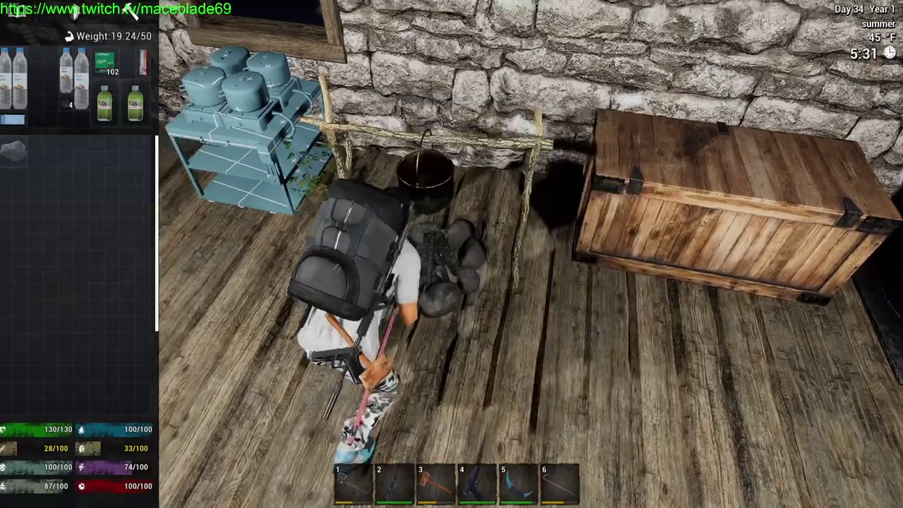
{"action": "key", "text": "w"}
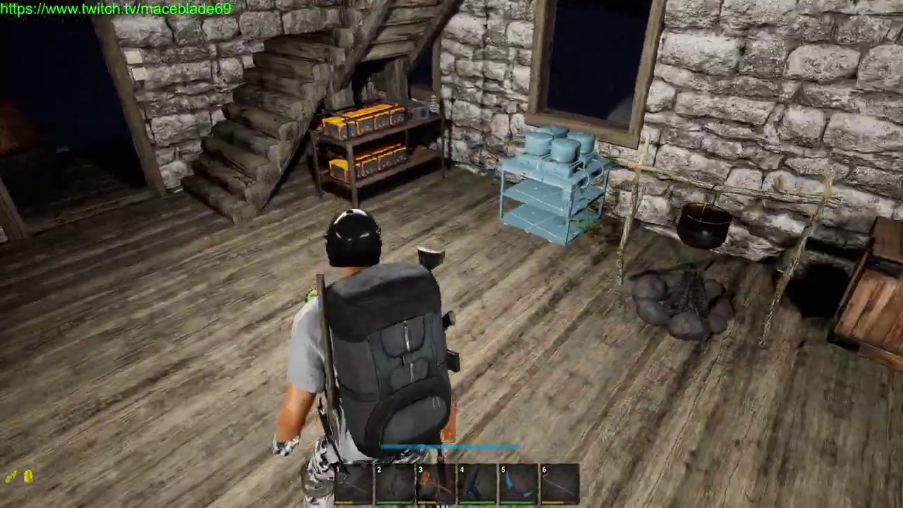
{"action": "key", "text": "w"}
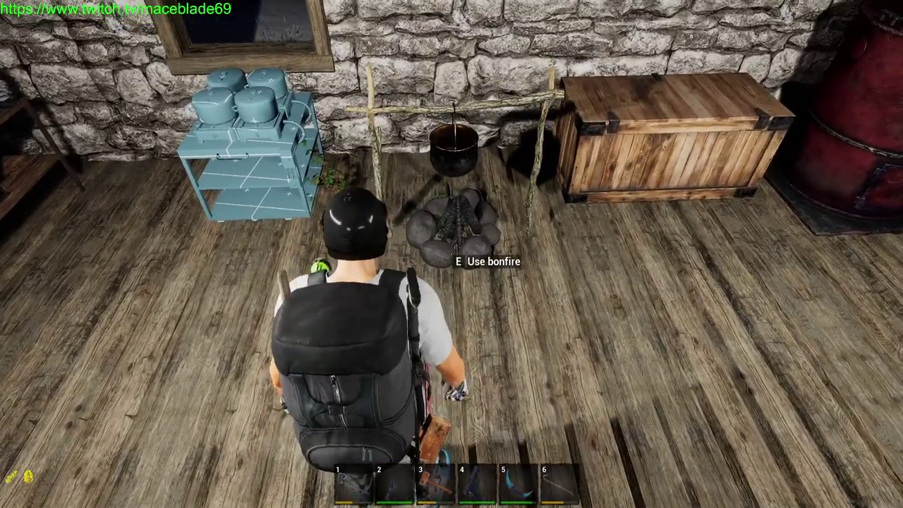